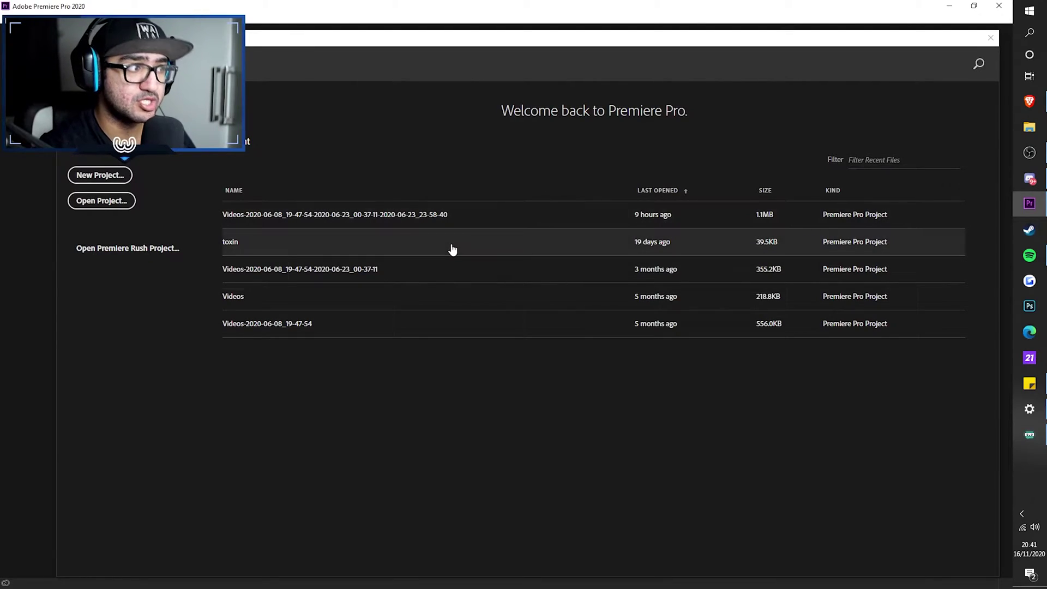
- Create a project named "tiktok tings" and switch to the Effects workspace
{"action": "left_click", "coordinate": [101, 175]}
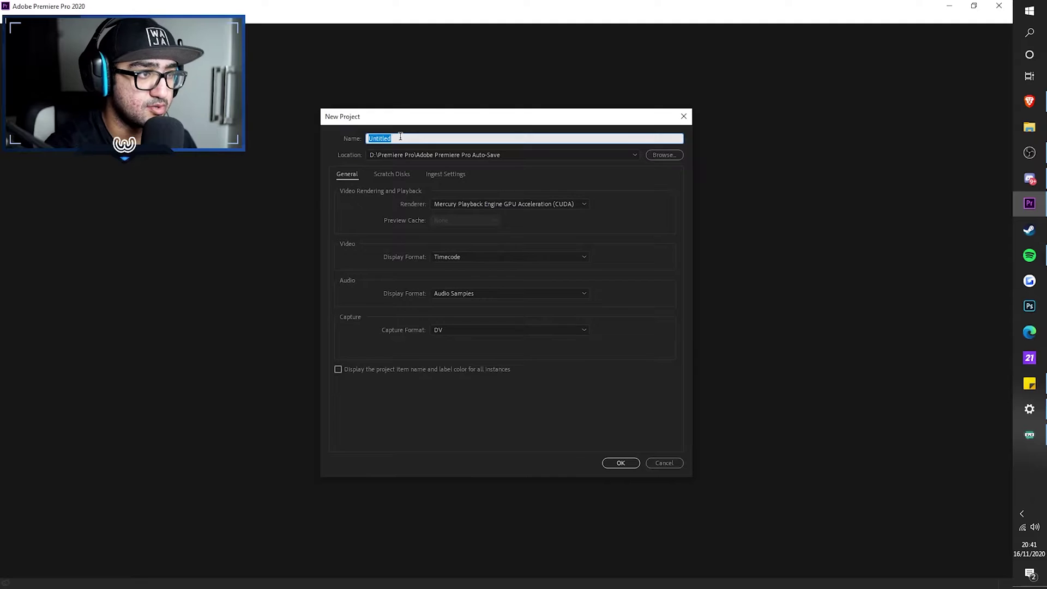
{"action": "type", "text": "tiktok tings"}
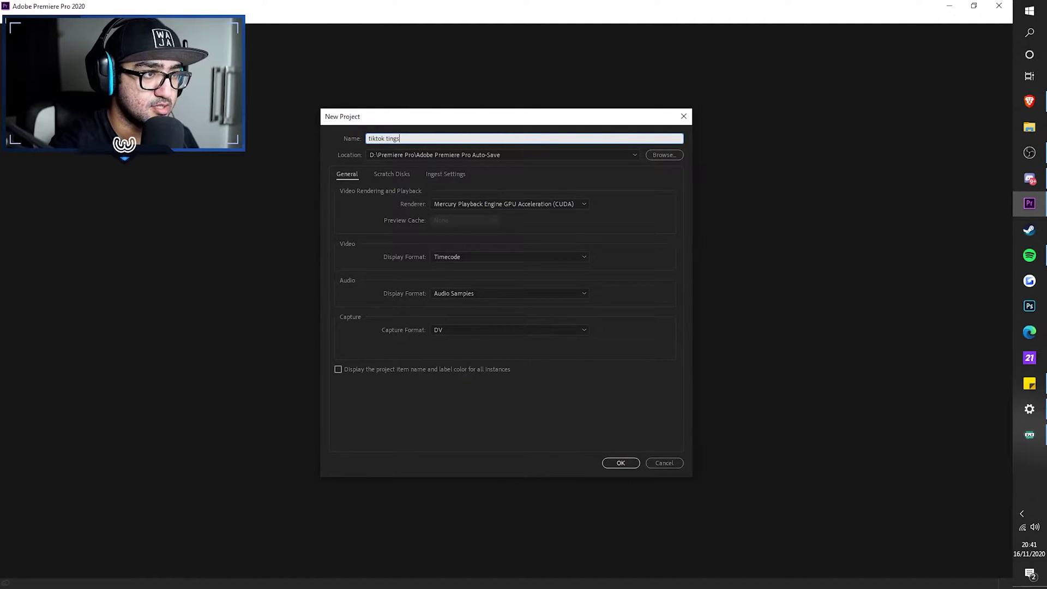
{"action": "left_click", "coordinate": [397, 172]}
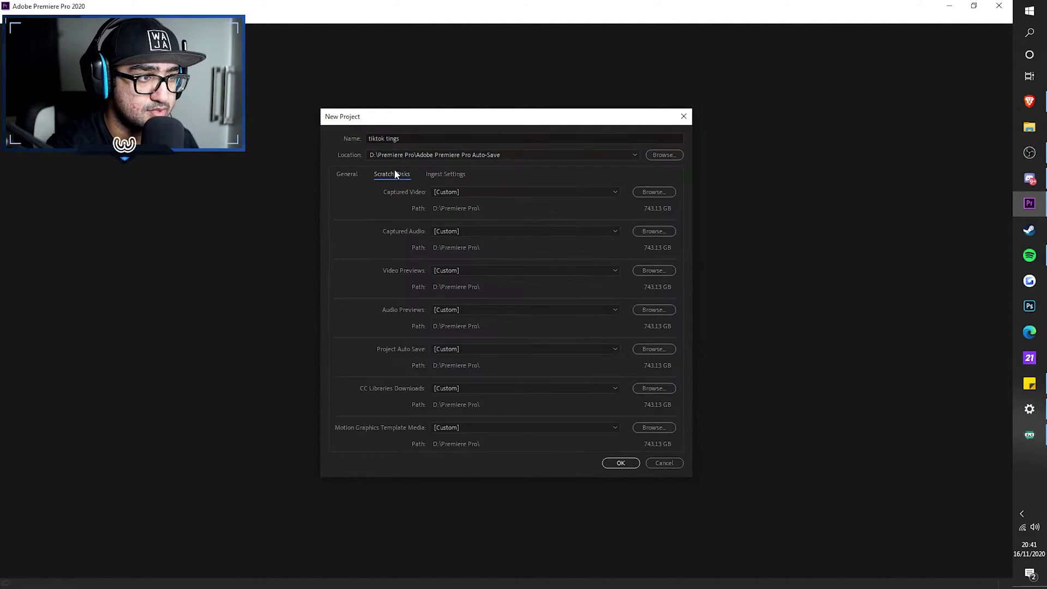
{"action": "left_click", "coordinate": [436, 174]}
{"action": "left_click", "coordinate": [354, 174]}
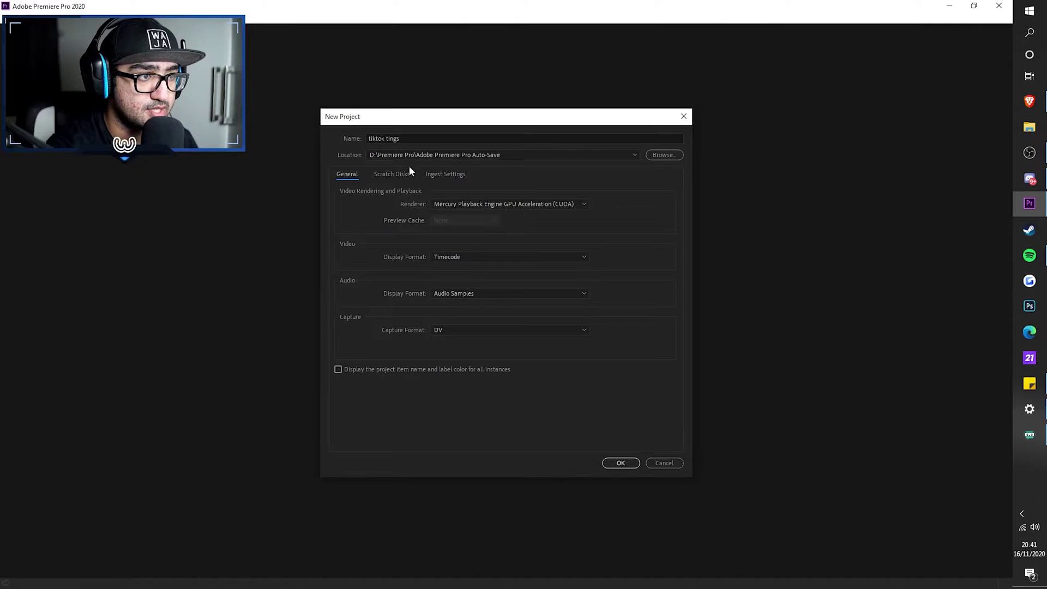
{"action": "left_click", "coordinate": [637, 464]}
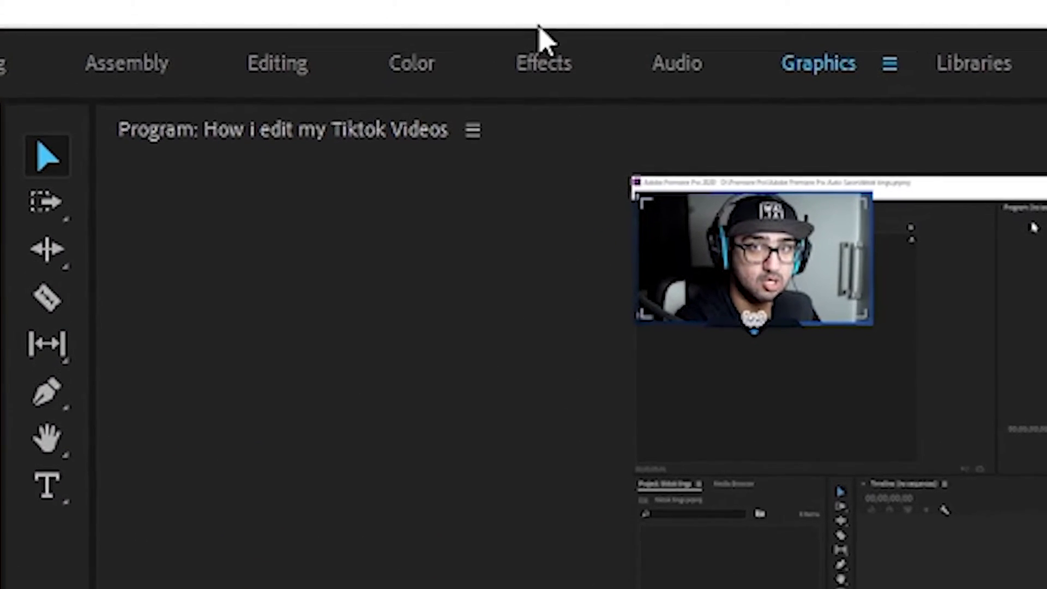
{"action": "left_click", "coordinate": [543, 58]}
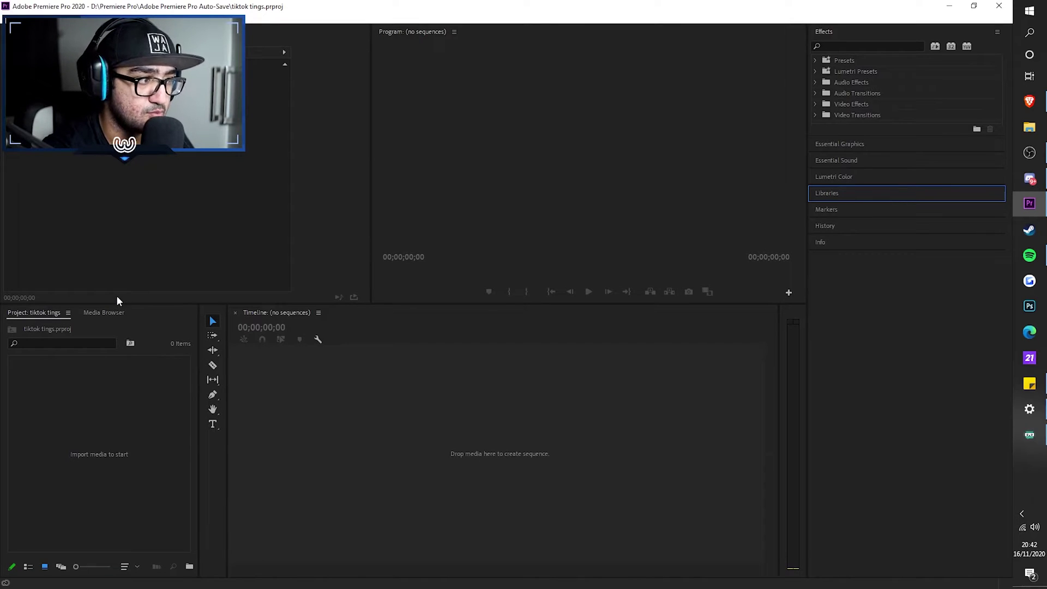
- Create a sequence from camera angle tings.mp4 in the Desktop folder and undo the clip's placement on the timeline
{"action": "left_click", "coordinate": [1028, 126]}
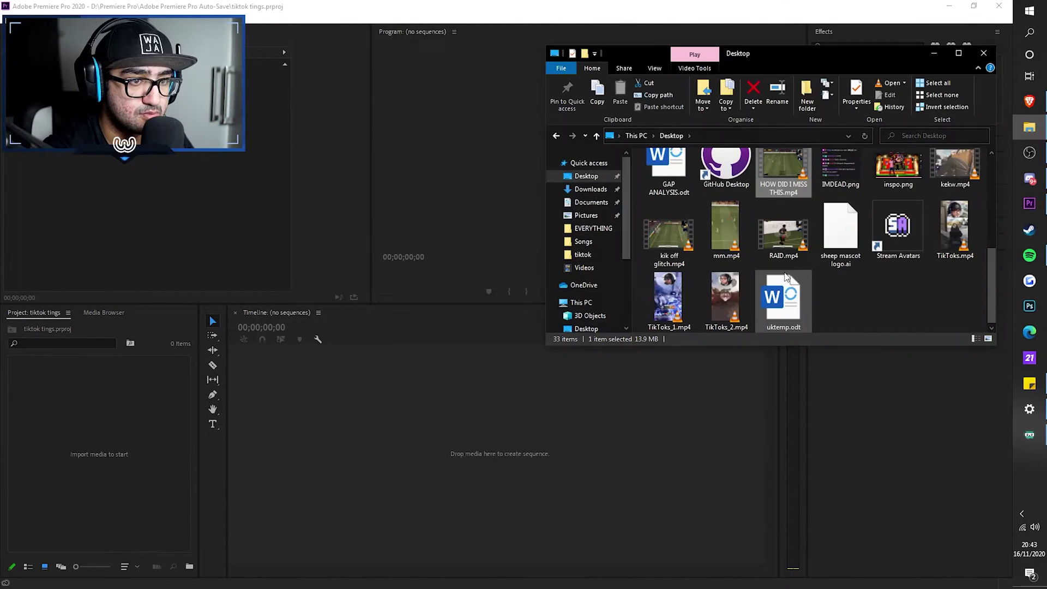
{"action": "scroll", "coordinate": [783, 277], "scroll_direction": "up", "scroll_amount": 2}
{"action": "left_click_drag", "start_coordinate": [840, 180], "coordinate": [299, 455]}
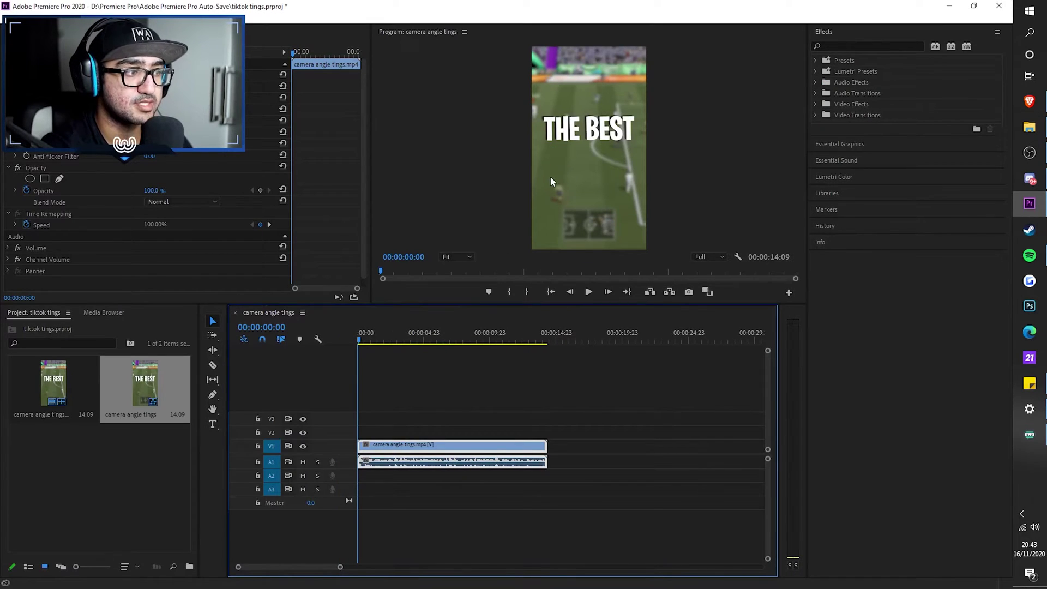
{"action": "left_click", "coordinate": [574, 143]}
{"action": "key", "text": "ctrl+z"}
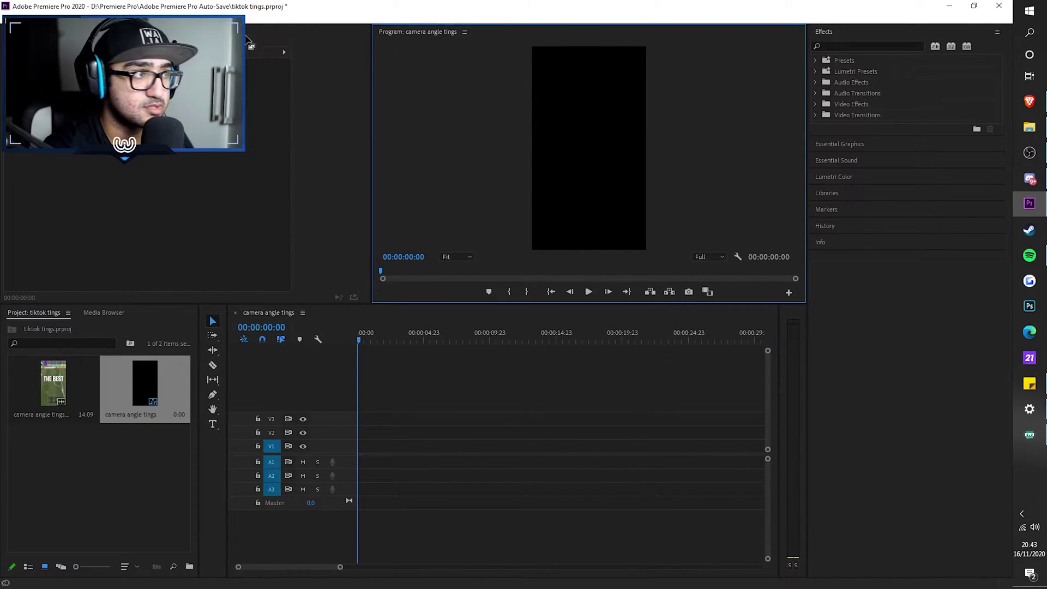
- Change the timebase in the settings of the empty camera angle tings sequence
{"action": "left_click", "coordinate": [72, 18]}
{"action": "left_click", "coordinate": [87, 29]}
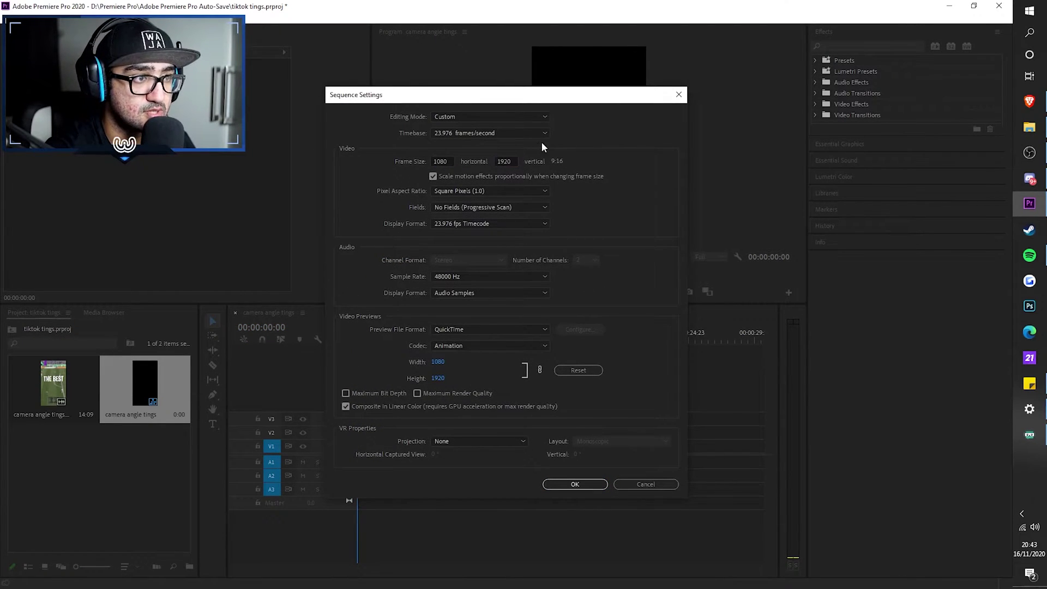
{"action": "left_click", "coordinate": [455, 132]}
{"action": "left_click", "coordinate": [456, 272]}
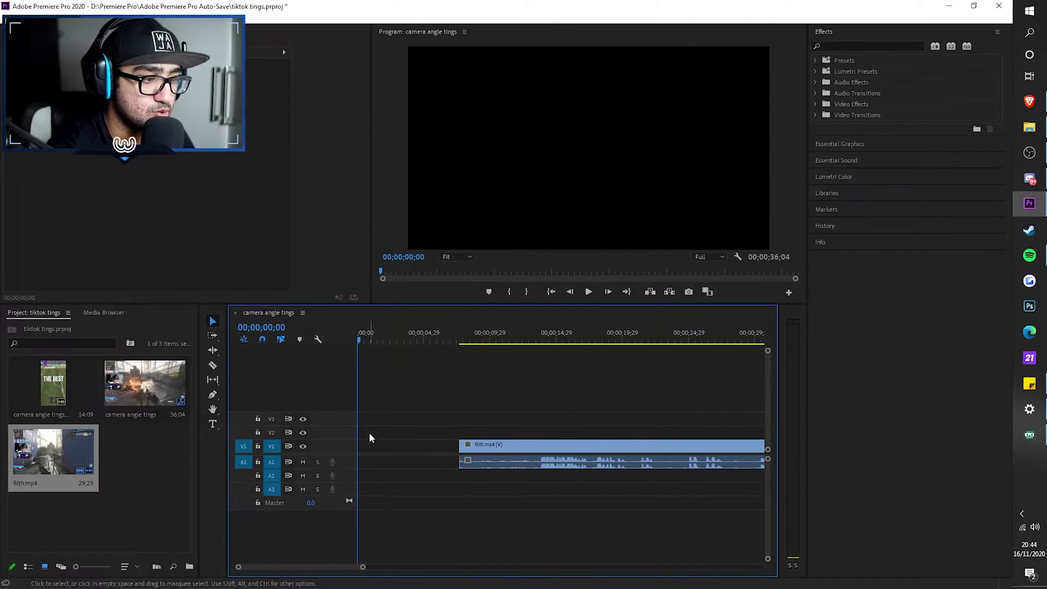
- Set the A2 voice-over source to Desktop Microphone (RØDE NT-USB Mini) and record a short voice-over on that track
{"action": "right_click", "coordinate": [342, 475]}
{"action": "left_click", "coordinate": [364, 451]}
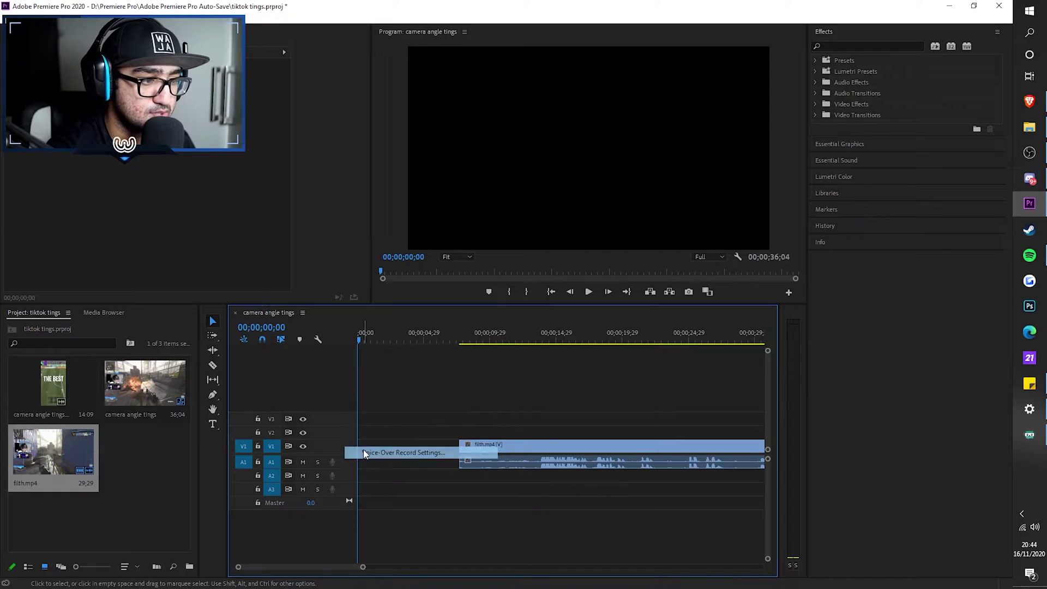
{"action": "left_click", "coordinate": [289, 396]}
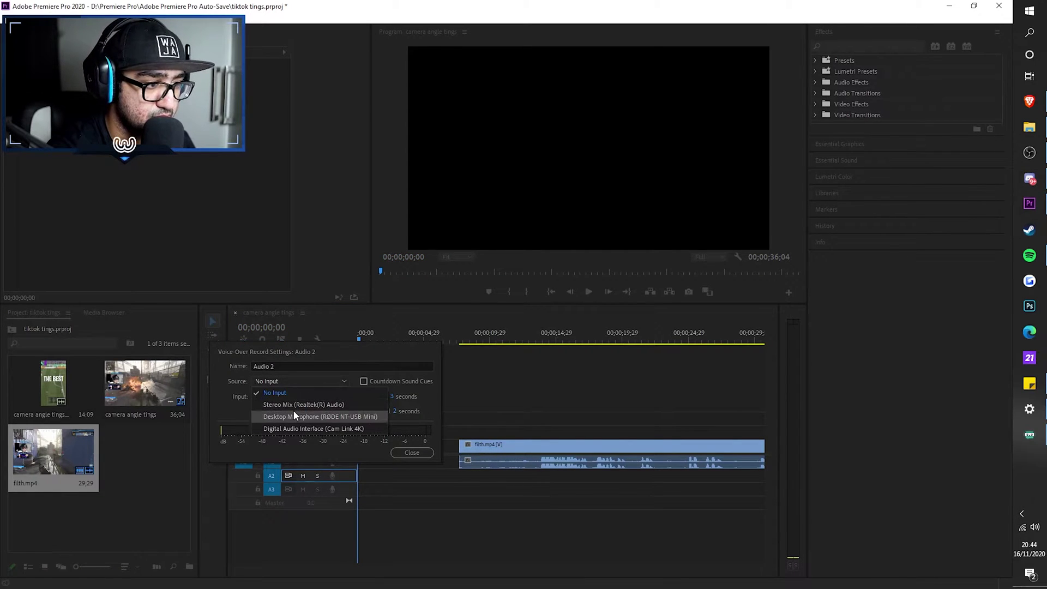
{"action": "left_click", "coordinate": [293, 416]}
{"action": "left_click", "coordinate": [406, 453]}
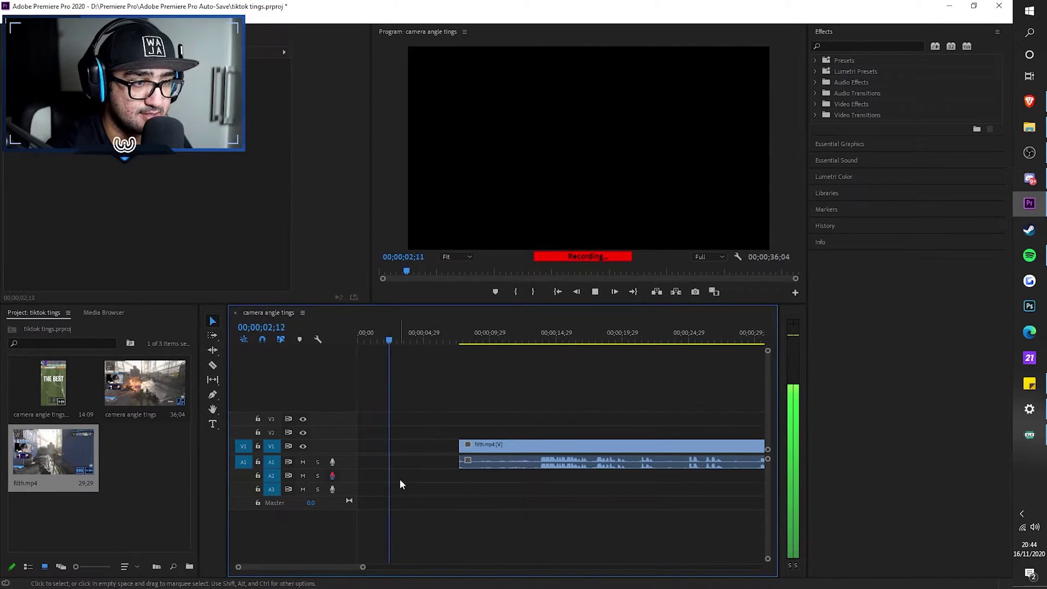
{"action": "key", "text": "space"}
- Remove the unwanted middle piece and the tail of the voice-over on A2, closing the gap between the remaining parts
{"action": "left_click_drag", "start_coordinate": [364, 567], "coordinate": [333, 567]}
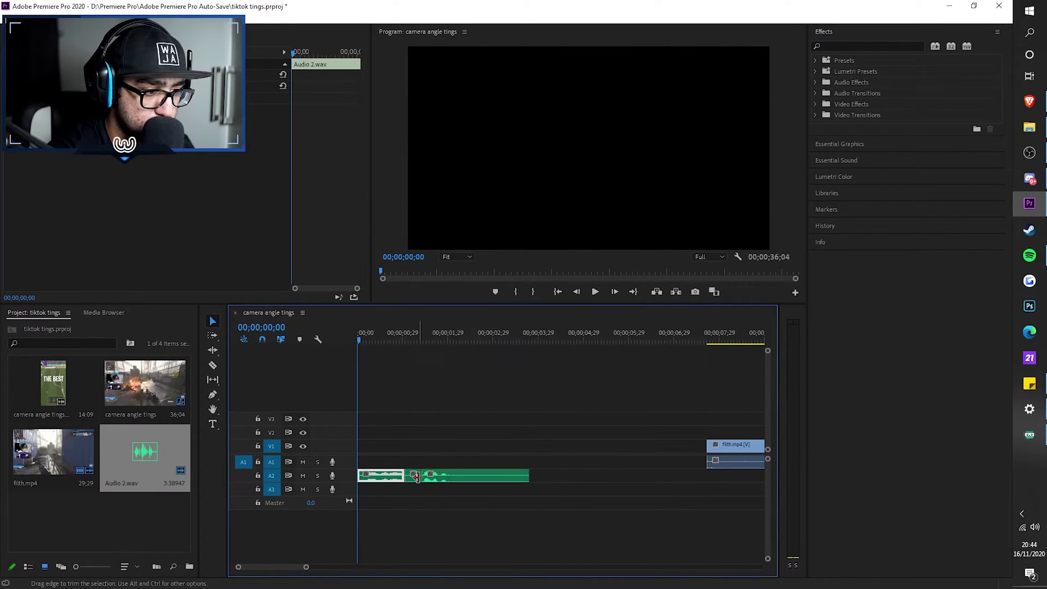
{"action": "left_click", "coordinate": [413, 478]}
{"action": "key", "text": "Delete"}
{"action": "left_click_drag", "start_coordinate": [457, 481], "coordinate": [438, 468]}
{"action": "key", "text": "c"}
{"action": "left_click", "coordinate": [434, 477]}
{"action": "key", "text": "v"}
{"action": "key", "text": "Delete"}
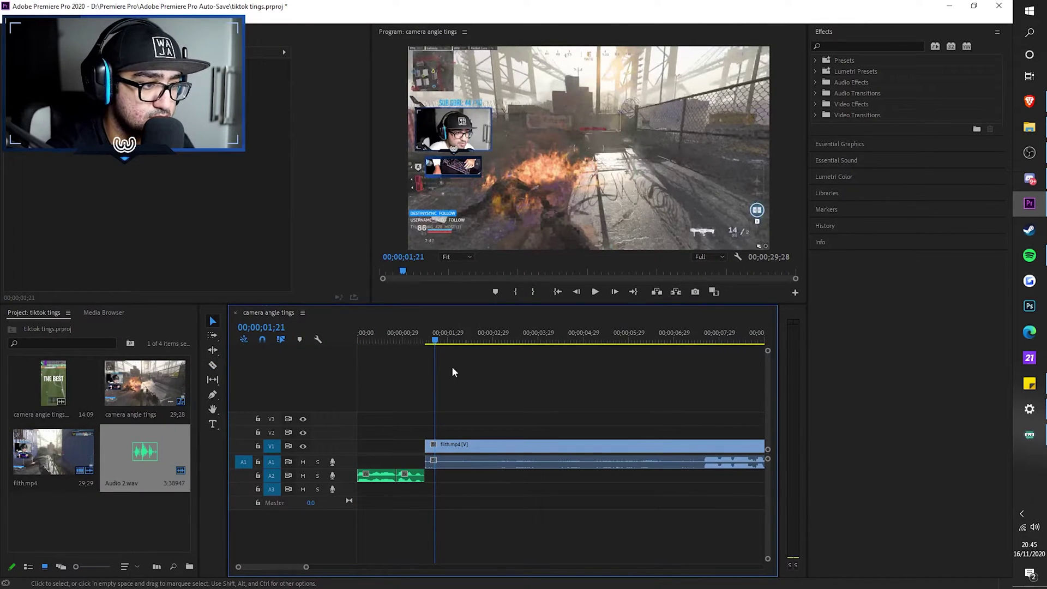
- Set the sequence to 60.00 frames/second with a vertical frame size of 1080 by 1920
{"action": "left_click", "coordinate": [133, 17]}
{"action": "left_click", "coordinate": [82, 29]}
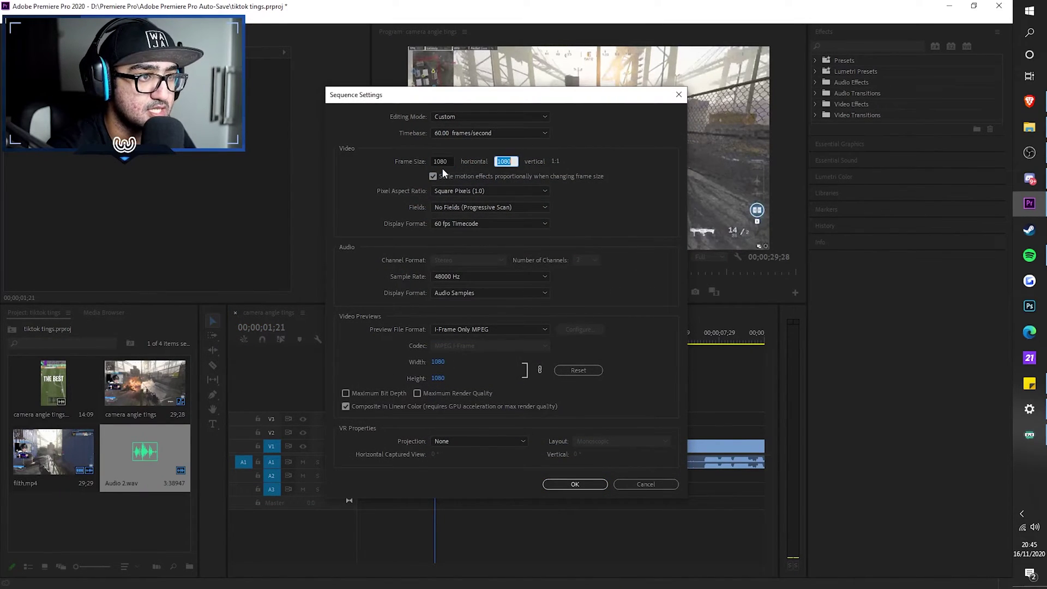
{"action": "type", "text": "1920"}
{"action": "key", "text": "Return"}
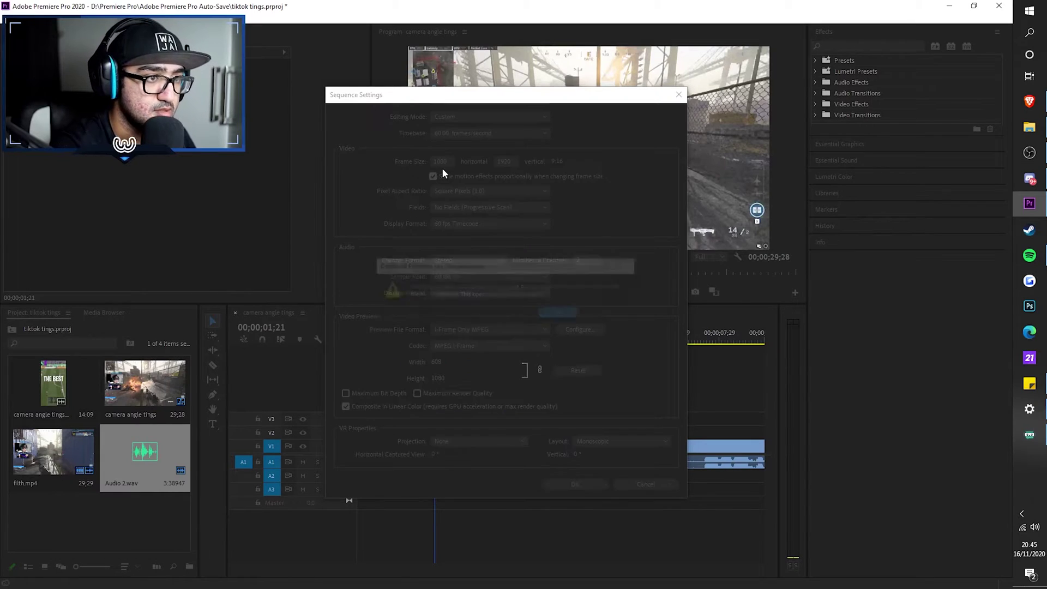
{"action": "left_click", "coordinate": [568, 316]}
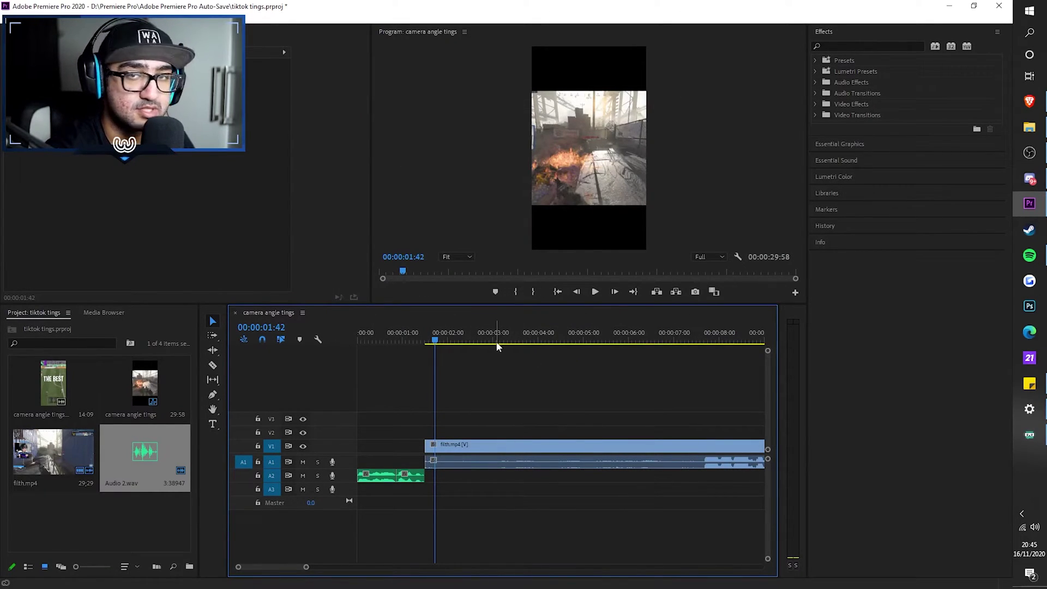
- Cut the filth.mp4 clip at about 00:00:08:52 and delete everything after the cut
{"action": "scroll", "coordinate": [498, 381], "scroll_direction": "down", "scroll_amount": 1}
{"action": "key", "text": "c"}
{"action": "left_click_drag", "start_coordinate": [652, 342], "coordinate": [722, 341]}
{"action": "scroll", "coordinate": [698, 366], "scroll_direction": "down", "scroll_amount": 1}
{"action": "left_click", "coordinate": [690, 443]}
{"action": "key", "text": "v"}
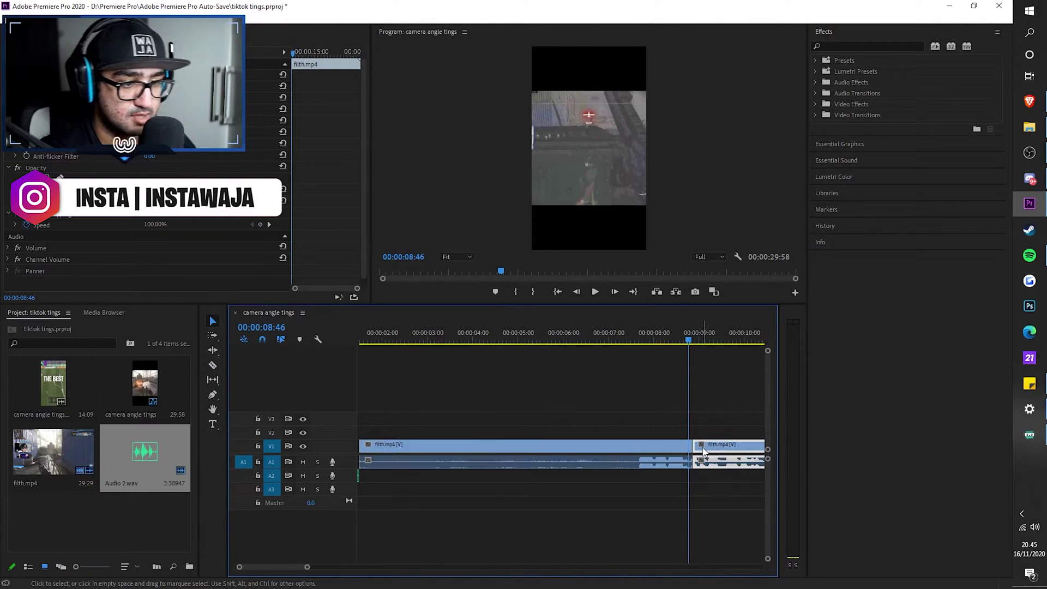
{"action": "left_click", "coordinate": [702, 451]}
{"action": "key", "text": "Delete"}
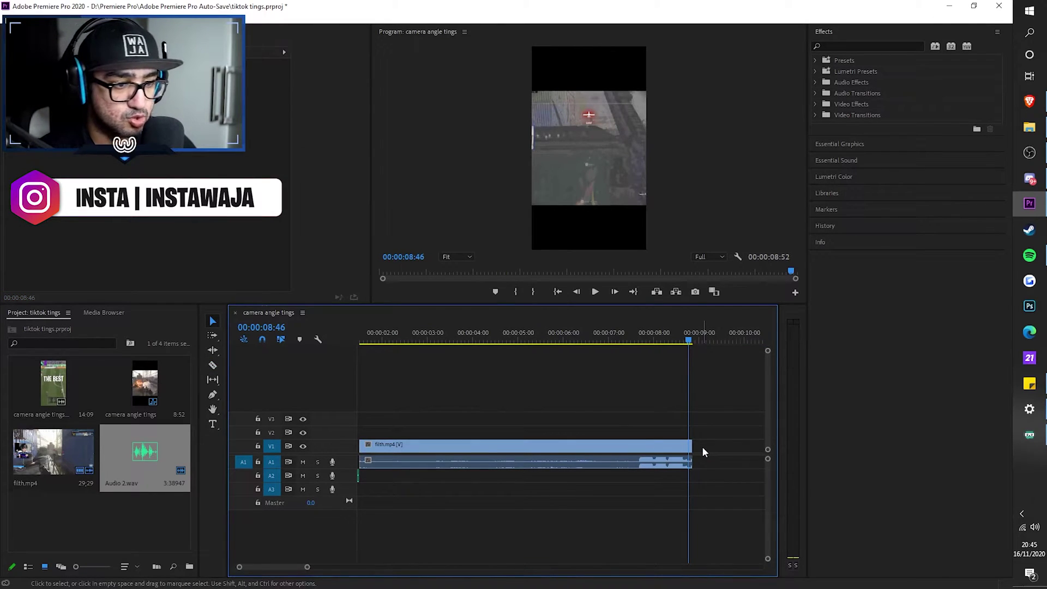
- Cut off and delete the opening part of the filth.mp4 clip and move the remainder up to the end of the voice-over
{"action": "key", "text": "c"}
{"action": "left_click", "coordinate": [435, 446]}
{"action": "key", "text": "v"}
{"action": "left_click", "coordinate": [419, 452]}
{"action": "key", "text": "Delete"}
{"action": "left_click_drag", "start_coordinate": [479, 449], "coordinate": [451, 450]}
- Unlink the filth.mp4 clip's video from its audio
{"action": "scroll", "coordinate": [437, 449], "scroll_direction": "up", "scroll_amount": 2}
{"action": "right_click", "coordinate": [455, 448]}
{"action": "left_click", "coordinate": [487, 231]}
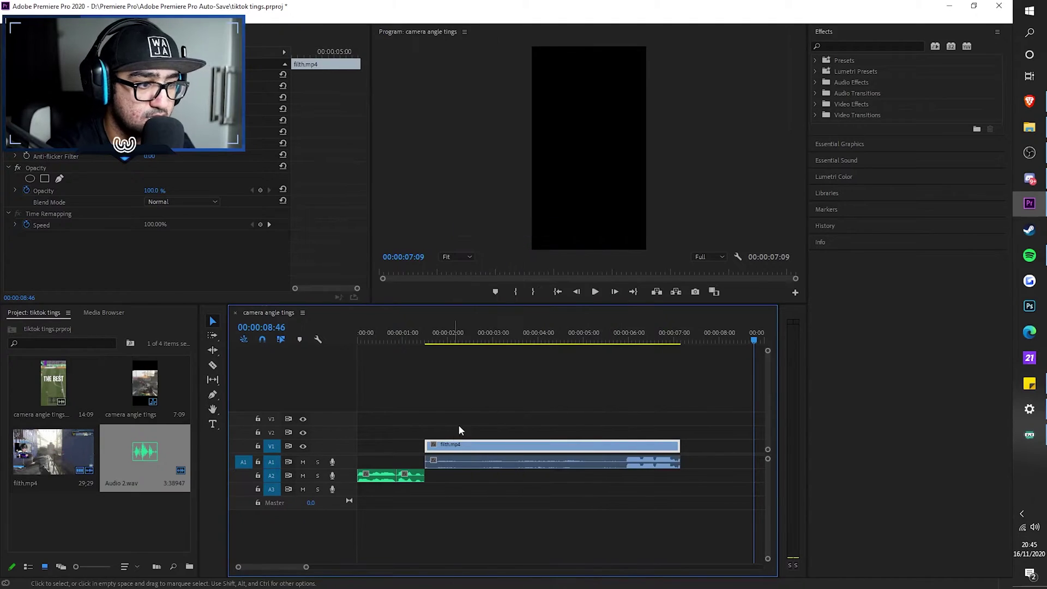
{"action": "left_click_drag", "start_coordinate": [476, 416], "coordinate": [497, 464]}
- Paste two copies of the unlinked filth.mp4 video after the original on V1 and close the gap behind the original
{"action": "left_click", "coordinate": [502, 449]}
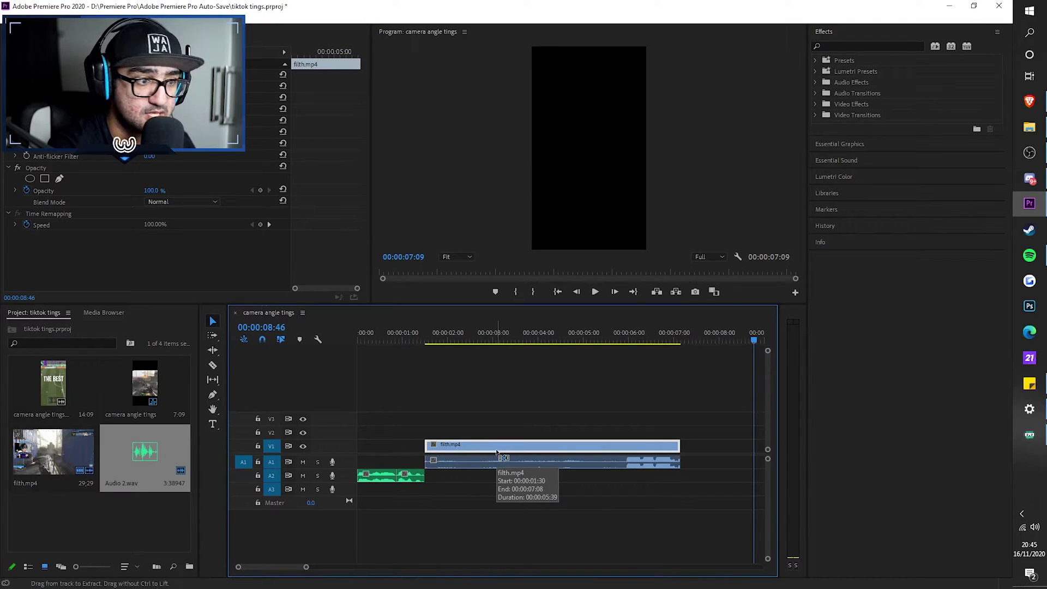
{"action": "key", "text": "ctrl+c"}
{"action": "scroll", "coordinate": [624, 384], "scroll_direction": "down", "scroll_amount": 2}
{"action": "left_click", "coordinate": [606, 340]}
{"action": "key", "text": "ctrl+v"}
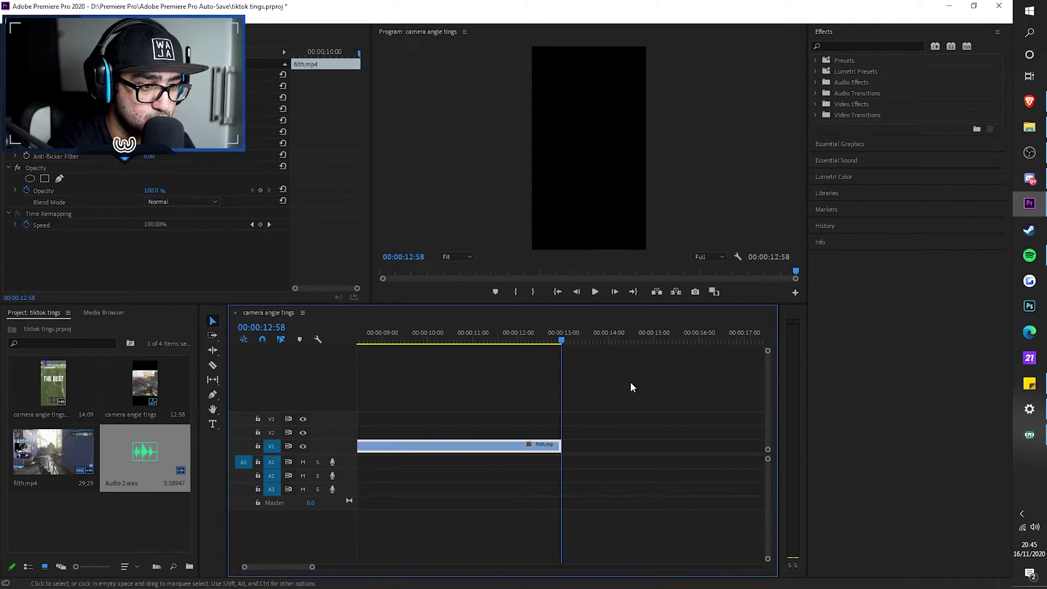
{"action": "scroll", "coordinate": [600, 389], "scroll_direction": "down", "scroll_amount": 1}
{"action": "key", "text": "ctrl+v"}
{"action": "scroll", "coordinate": [529, 421], "scroll_direction": "up", "scroll_amount": 5}
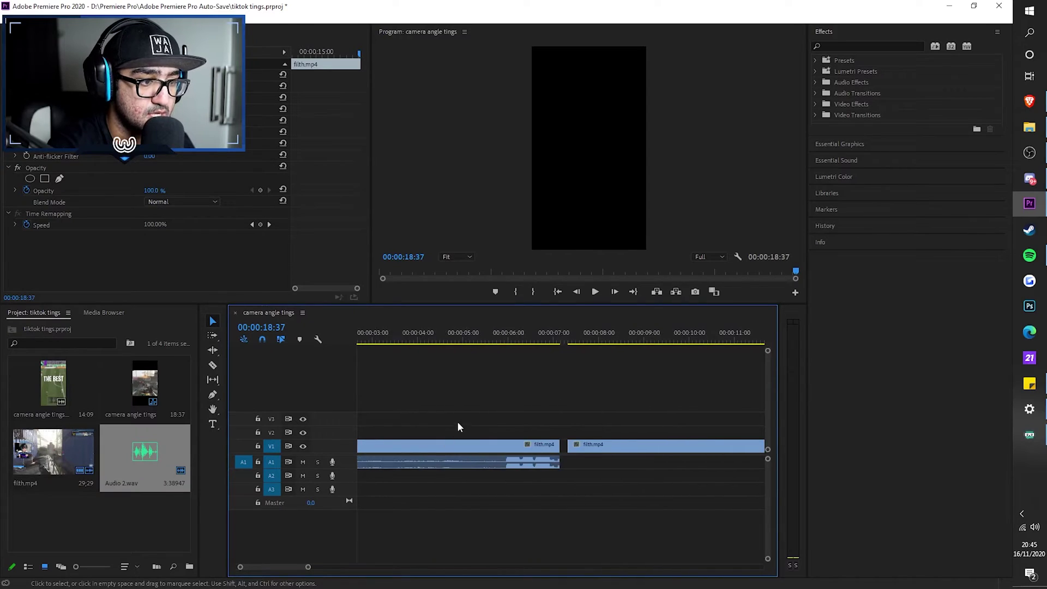
{"action": "scroll", "coordinate": [460, 426], "scroll_direction": "up", "scroll_amount": 2}
{"action": "left_click_drag", "start_coordinate": [664, 452], "coordinate": [656, 452]}
- Enlarge the first filth.mp4 video clip in the preview until it fills the whole vertical frame
{"action": "left_click", "coordinate": [547, 445]}
{"action": "left_click_drag", "start_coordinate": [394, 341], "coordinate": [390, 344]}
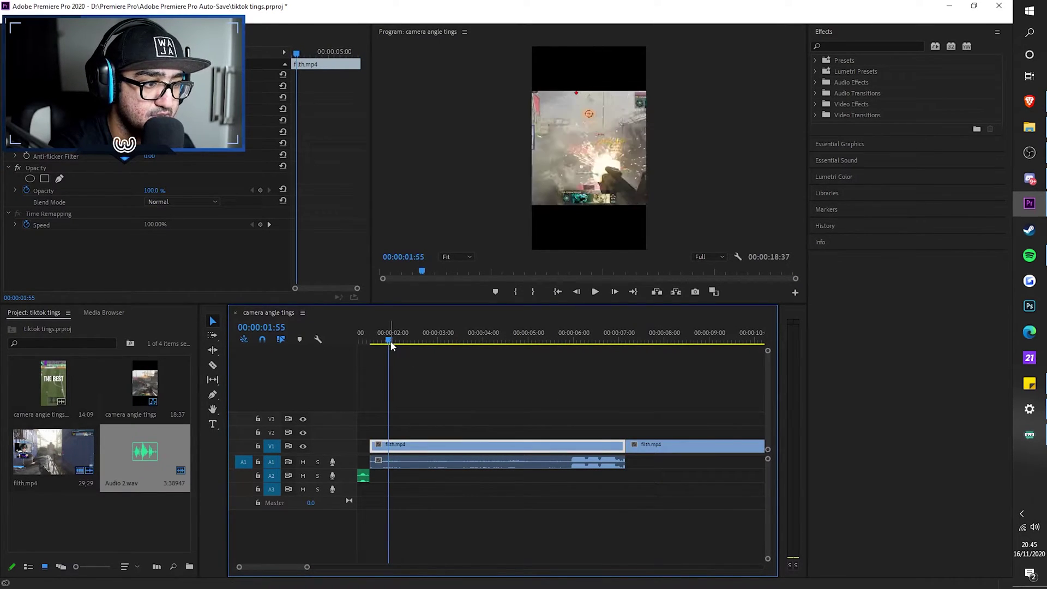
{"action": "left_click", "coordinate": [607, 169]}
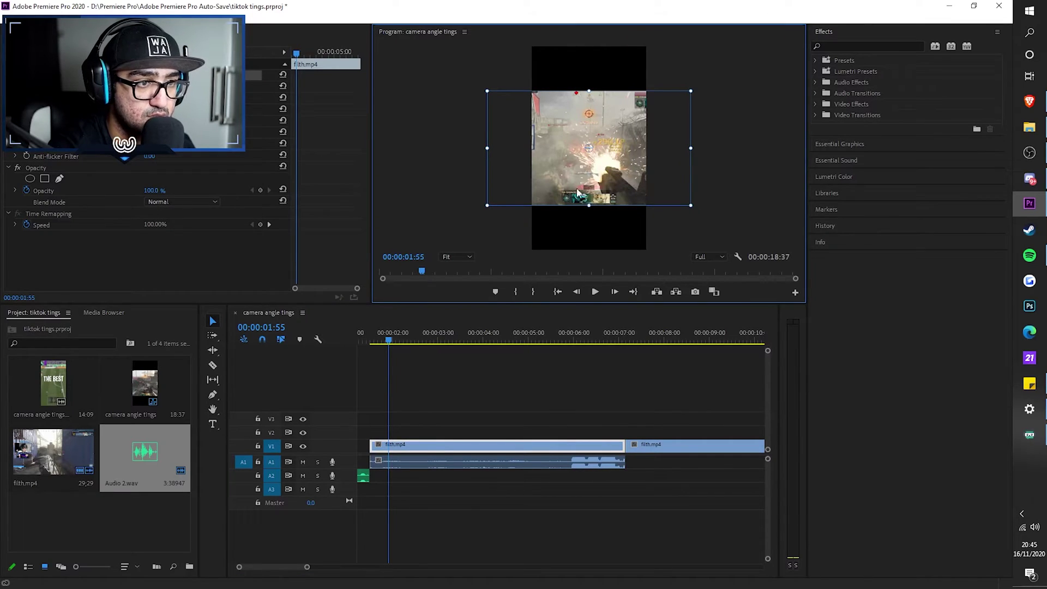
{"action": "left_click_drag", "start_coordinate": [690, 206], "coordinate": [730, 260]}
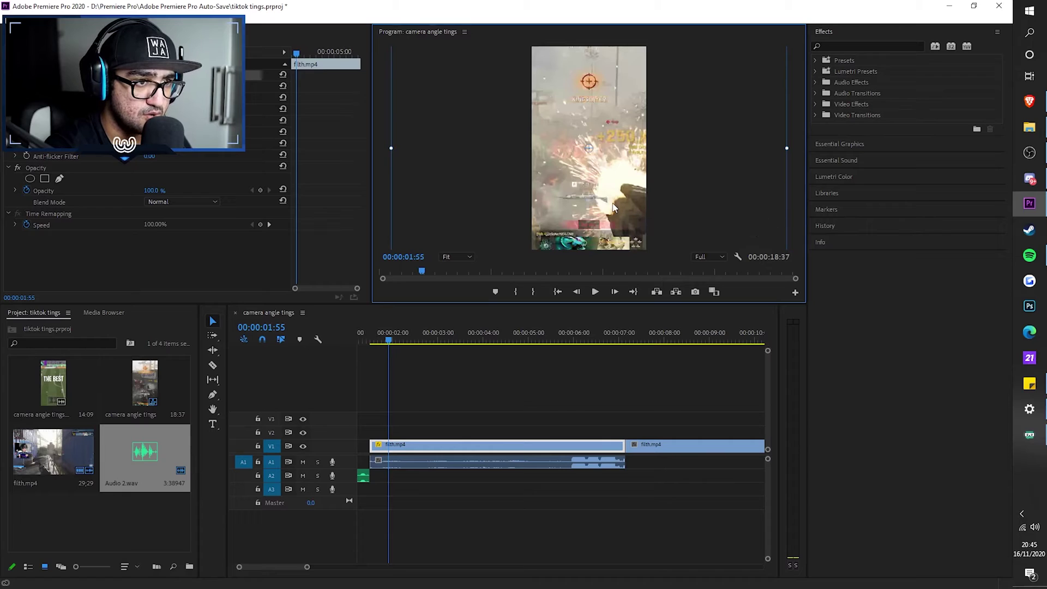
- Apply the Gaussian Blur effect to the first filth.mp4 clip on V1 and increase its blurriness
{"action": "left_click", "coordinate": [846, 47]}
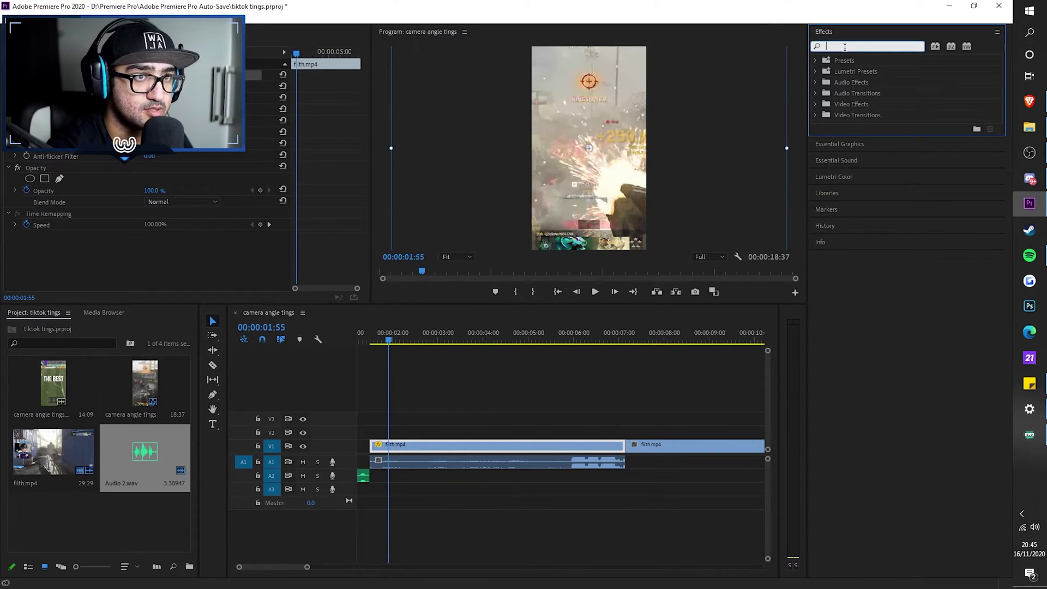
{"action": "type", "text": "gaus"}
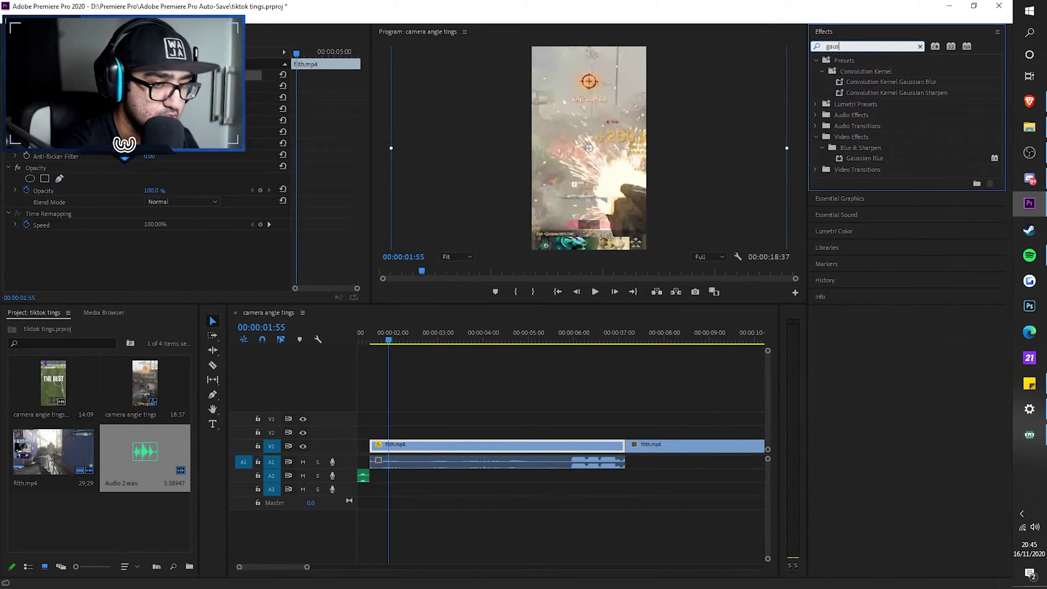
{"action": "left_click_drag", "start_coordinate": [873, 159], "coordinate": [472, 450]}
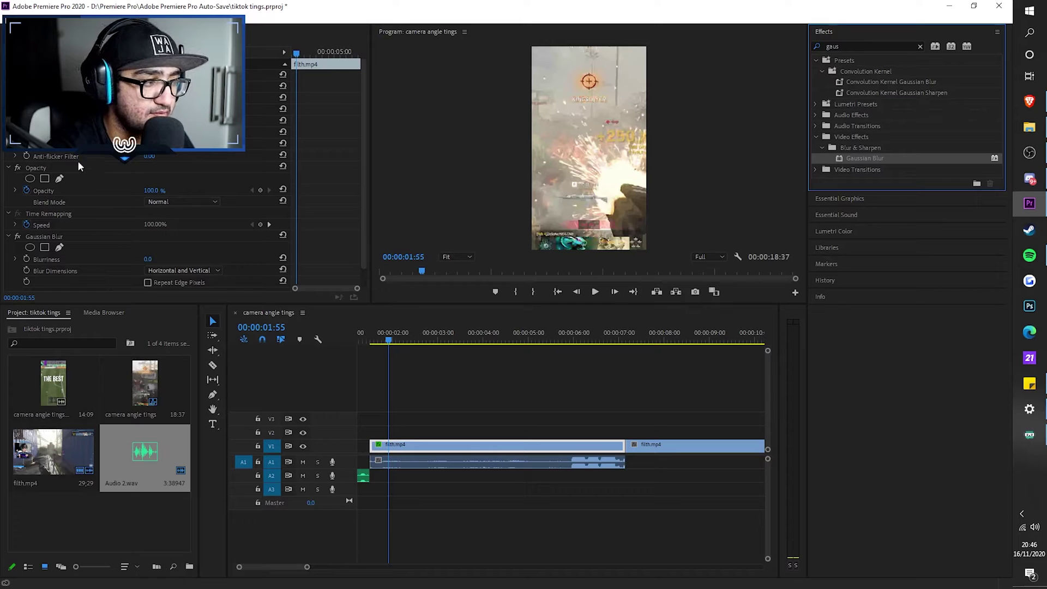
{"action": "left_click", "coordinate": [15, 260]}
{"action": "left_click_drag", "start_coordinate": [44, 280], "coordinate": [219, 281]}
- Stack the next filth.mp4 copy on V2 directly above the blurred clip and enlarge it, leaving blurred bands above and below
{"action": "left_click_drag", "start_coordinate": [654, 443], "coordinate": [403, 431]}
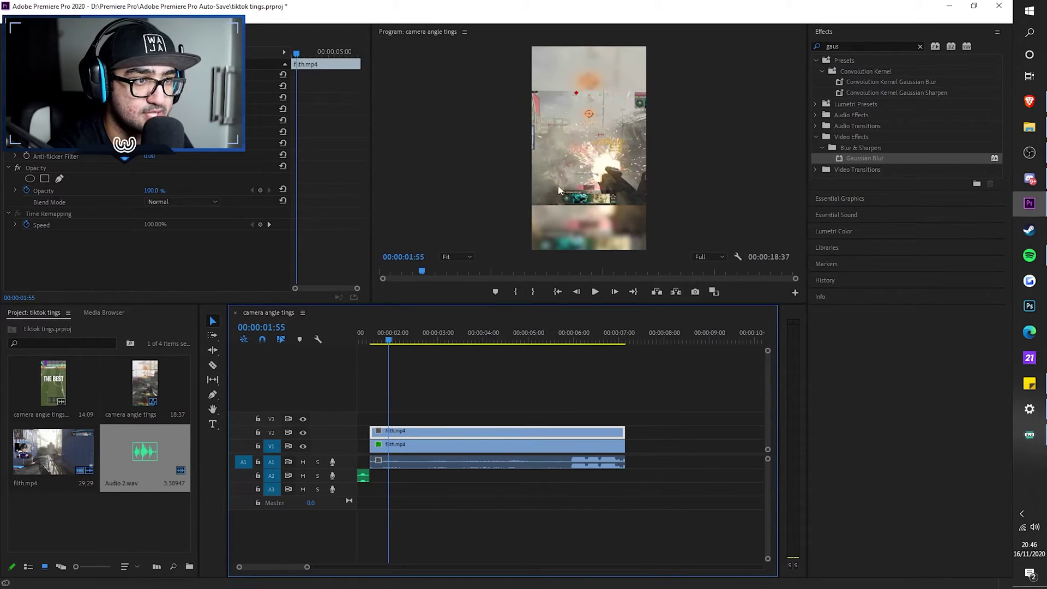
{"action": "left_click", "coordinate": [574, 176]}
{"action": "left_click", "coordinate": [574, 176]}
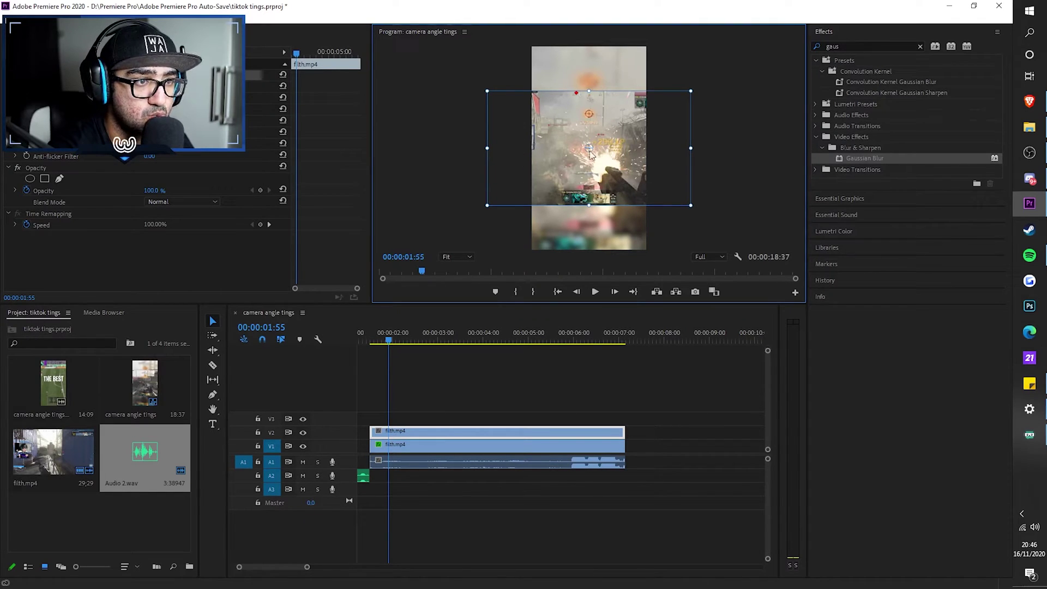
{"action": "left_click_drag", "start_coordinate": [691, 155], "coordinate": [738, 158]}
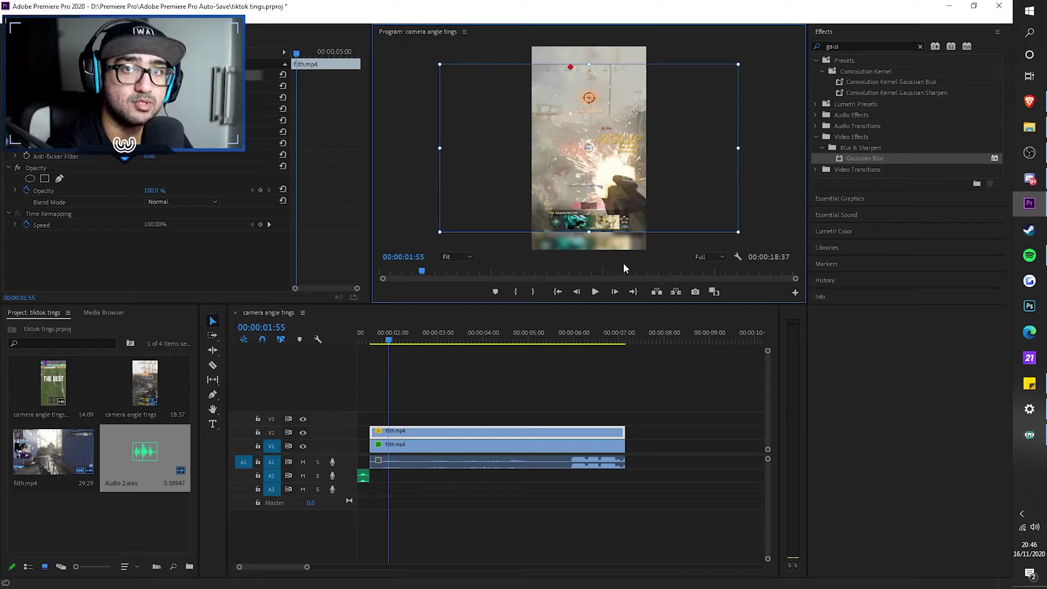
{"action": "left_click", "coordinate": [435, 401]}
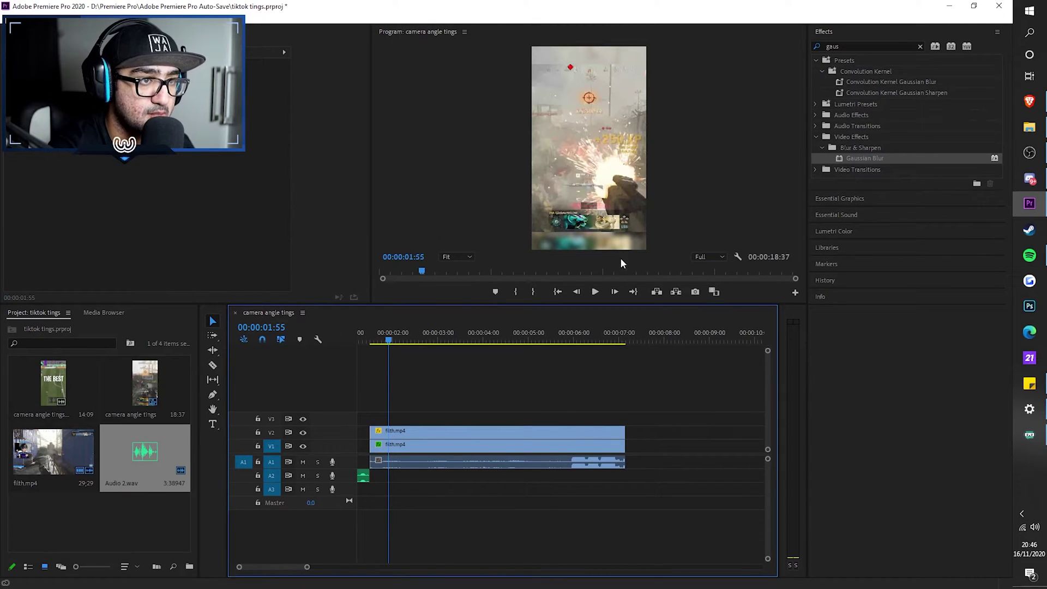
- Play back the layered gameplay from the start of the filth.mp4 clips
{"action": "left_click_drag", "start_coordinate": [367, 343], "coordinate": [372, 344]}
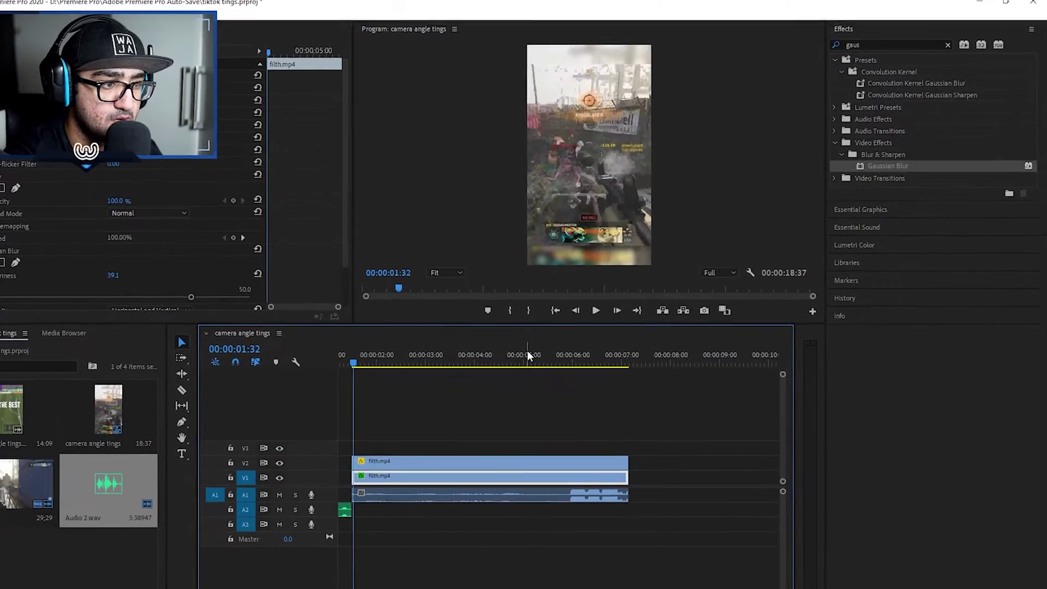
{"action": "key", "text": "space"}
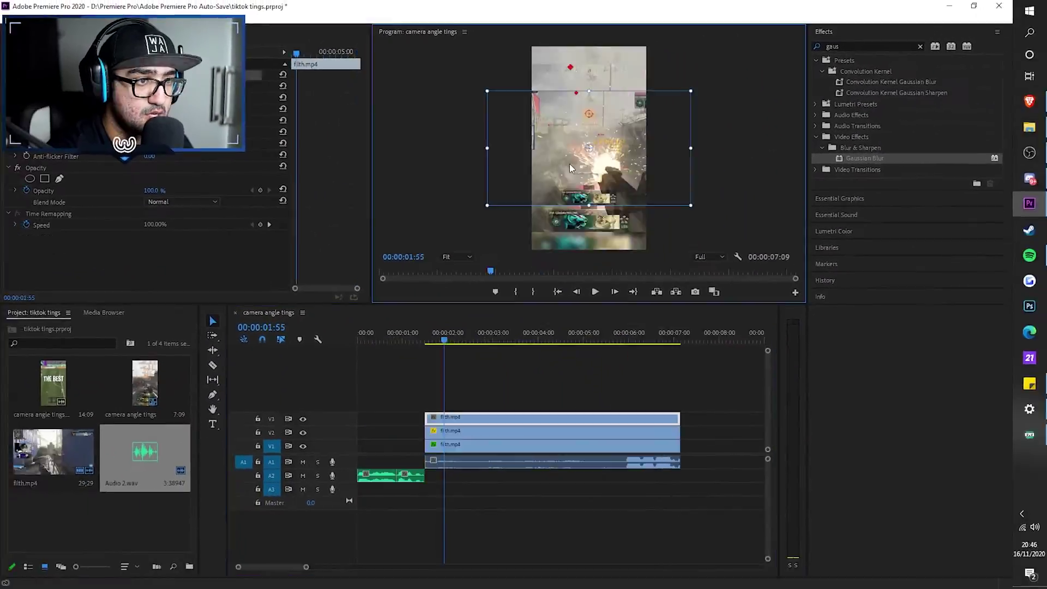
- Enlarge the top filth.mp4 copy on V3 and shift it until its webcam area shows in the upper part of the vertical frame
{"action": "left_click", "coordinate": [486, 159]}
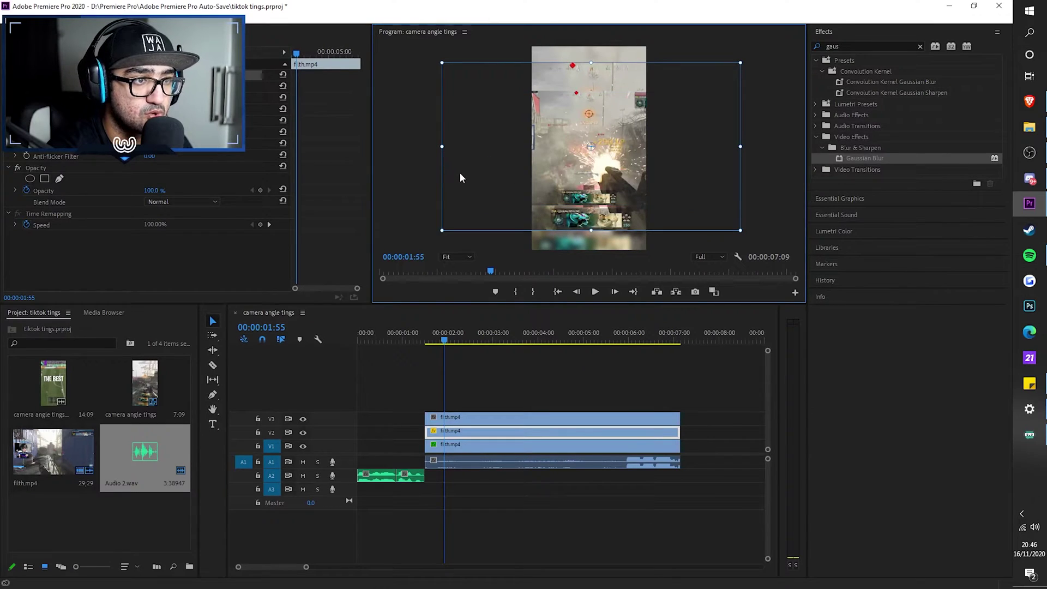
{"action": "left_click_drag", "start_coordinate": [460, 178], "coordinate": [468, 206]}
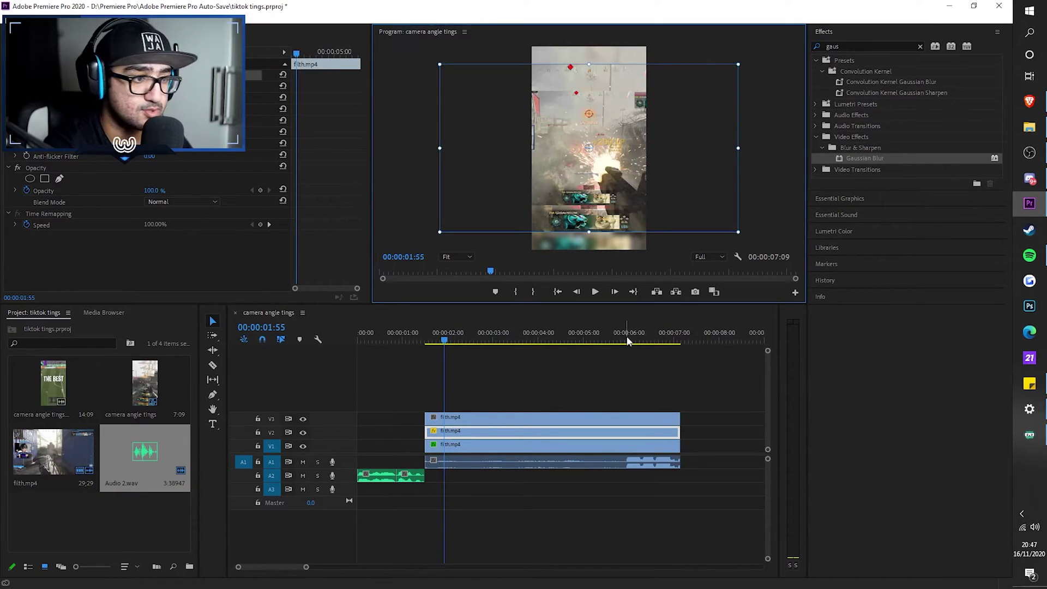
{"action": "left_click", "coordinate": [518, 392]}
{"action": "left_click", "coordinate": [465, 417]}
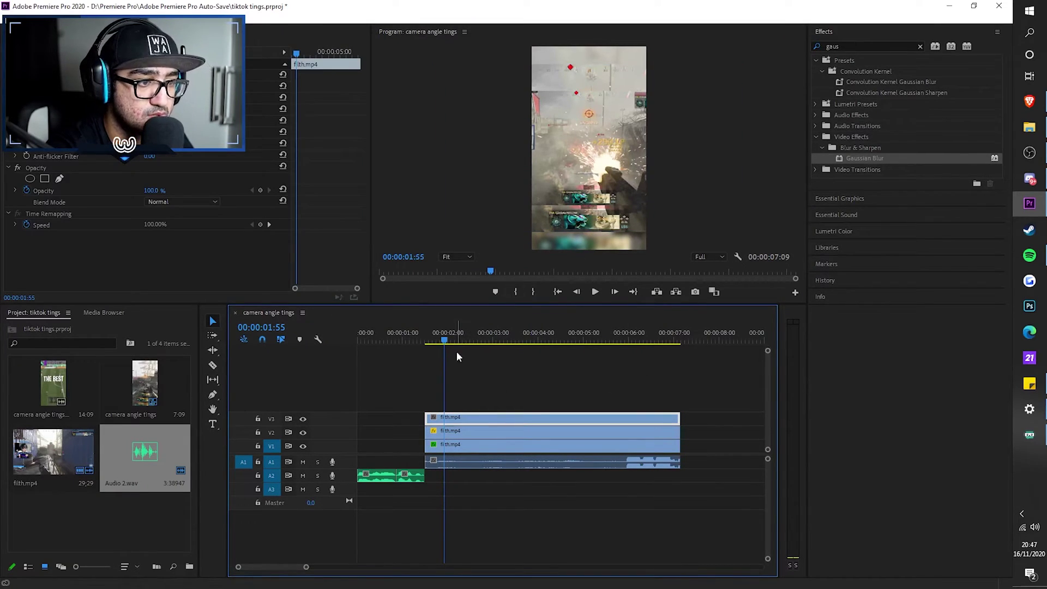
{"action": "left_click", "coordinate": [588, 174]}
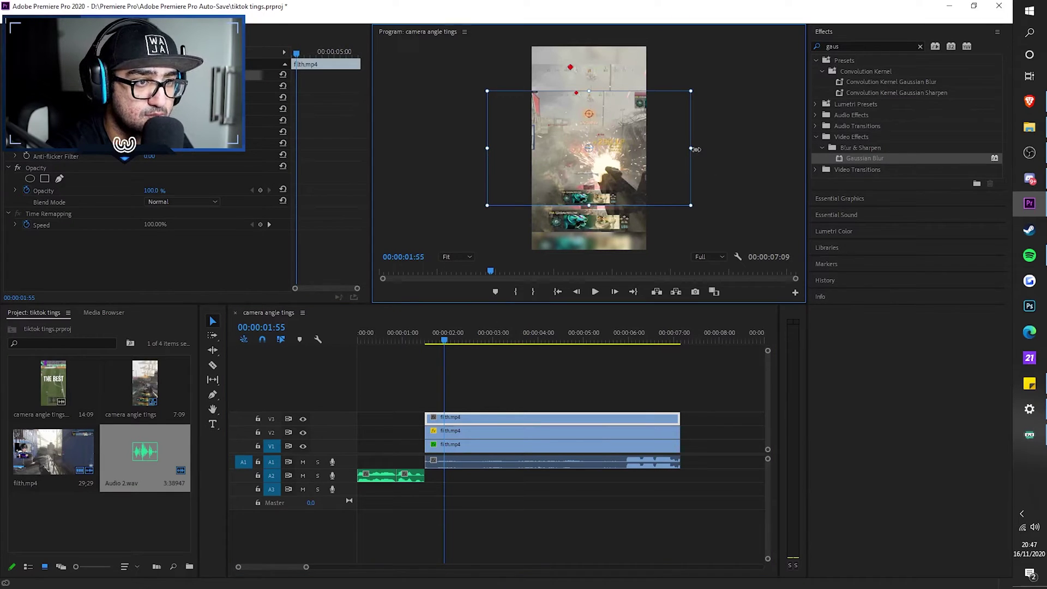
{"action": "left_click_drag", "start_coordinate": [696, 149], "coordinate": [783, 167]}
{"action": "left_click_drag", "start_coordinate": [557, 184], "coordinate": [679, 166]}
{"action": "left_click_drag", "start_coordinate": [514, 133], "coordinate": [416, 147]}
{"action": "left_click_drag", "start_coordinate": [589, 153], "coordinate": [667, 153]}
{"action": "left_click_drag", "start_coordinate": [496, 134], "coordinate": [464, 136]}
{"action": "left_click_drag", "start_coordinate": [575, 155], "coordinate": [610, 151]}
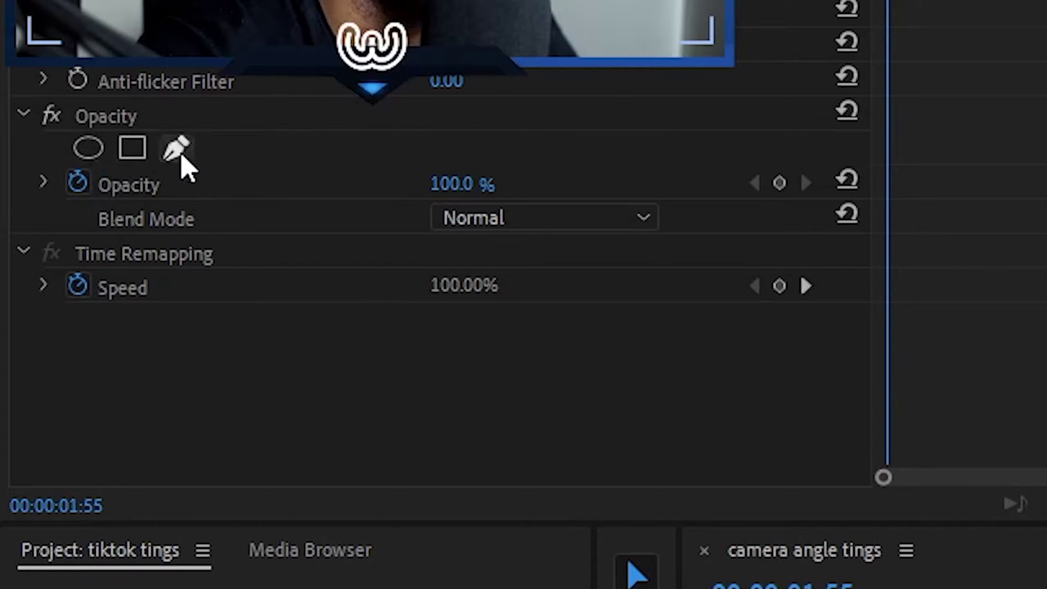
- Add an elliptical opacity mask to the V3 clip and fit it tightly around the streamer's face
{"action": "left_click", "coordinate": [74, 155]}
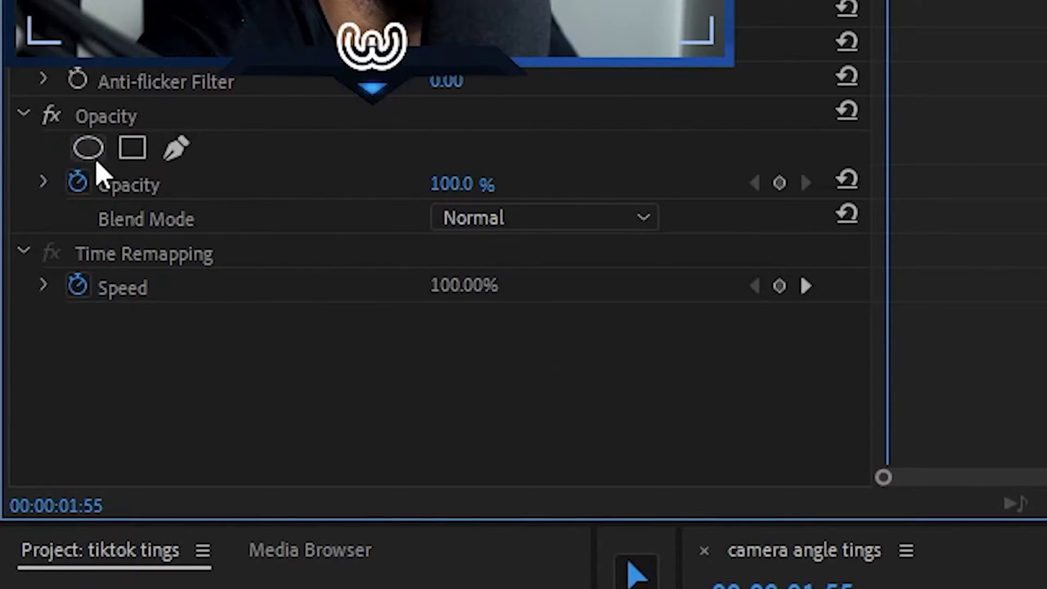
{"action": "left_click", "coordinate": [87, 147]}
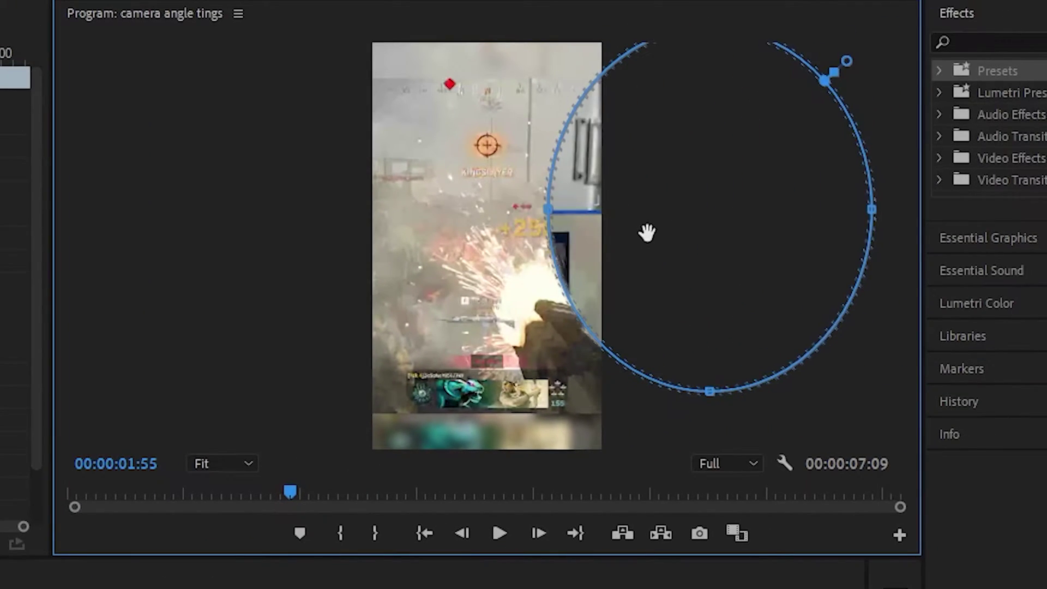
{"action": "left_click_drag", "start_coordinate": [646, 233], "coordinate": [614, 192]}
{"action": "left_click_drag", "start_coordinate": [679, 355], "coordinate": [707, 127]}
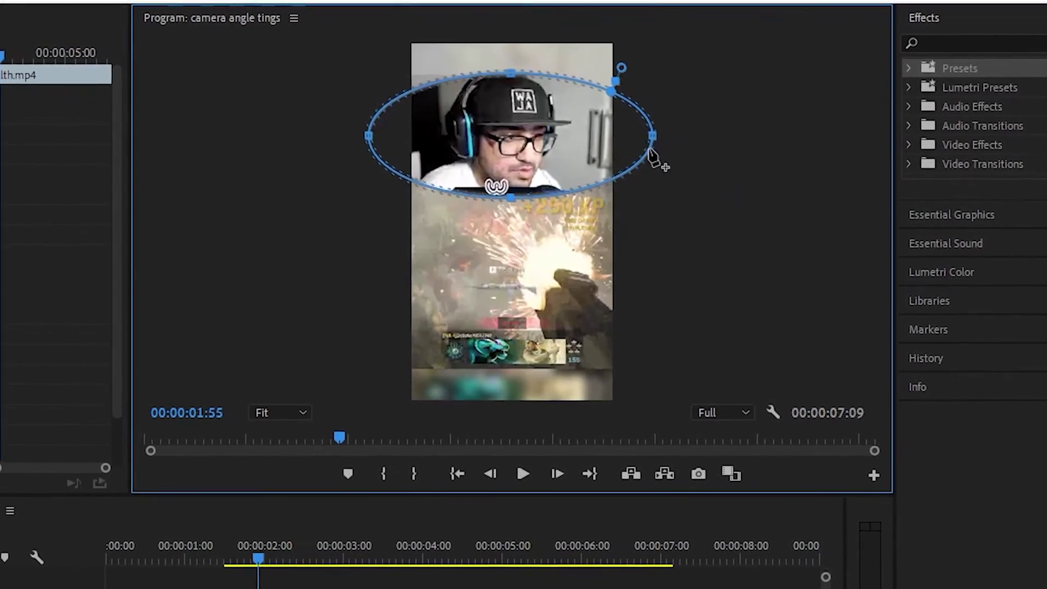
{"action": "left_click_drag", "start_coordinate": [652, 153], "coordinate": [577, 124]}
{"action": "left_click_drag", "start_coordinate": [415, 127], "coordinate": [456, 125]}
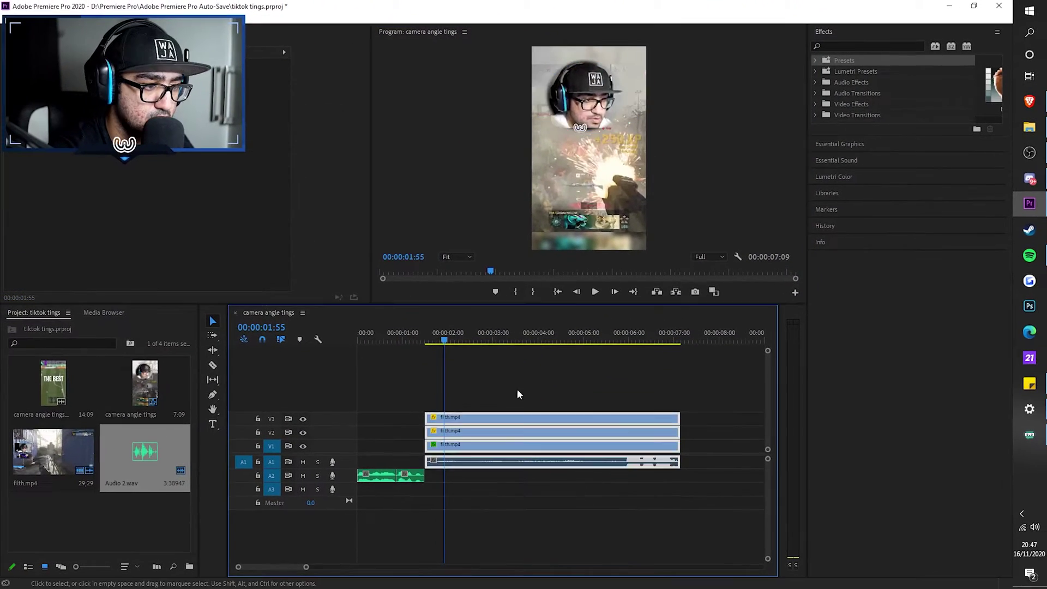
- Resize the masked face cam on V3 and position it centrally near the top of the vertical frame
{"action": "left_click", "coordinate": [499, 423]}
{"action": "left_click", "coordinate": [511, 457]}
{"action": "left_click", "coordinate": [451, 420]}
{"action": "left_click", "coordinate": [563, 112]}
{"action": "left_click", "coordinate": [576, 106]}
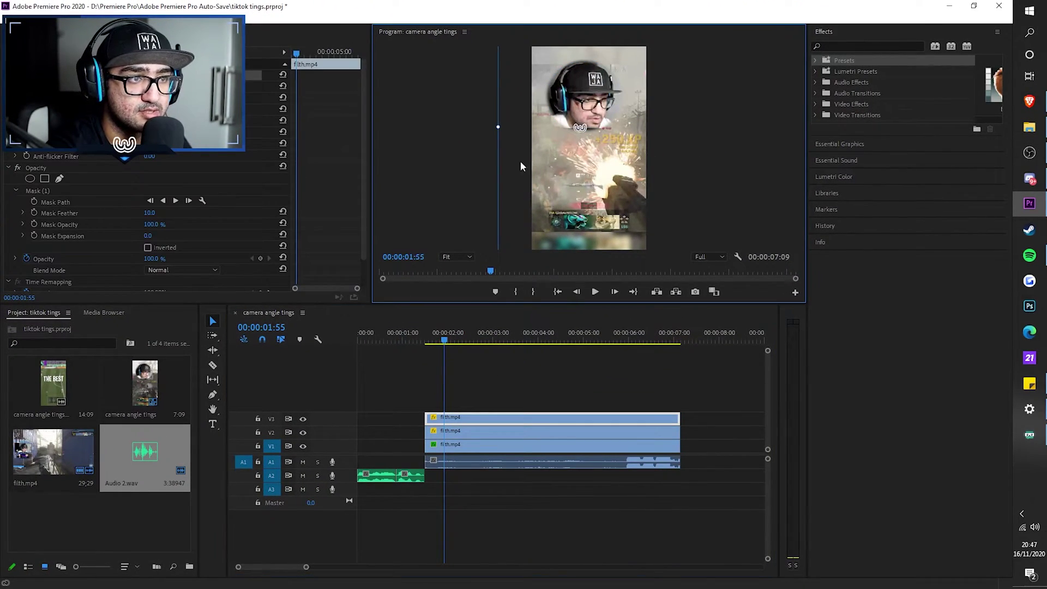
{"action": "left_click_drag", "start_coordinate": [498, 128], "coordinate": [515, 120]}
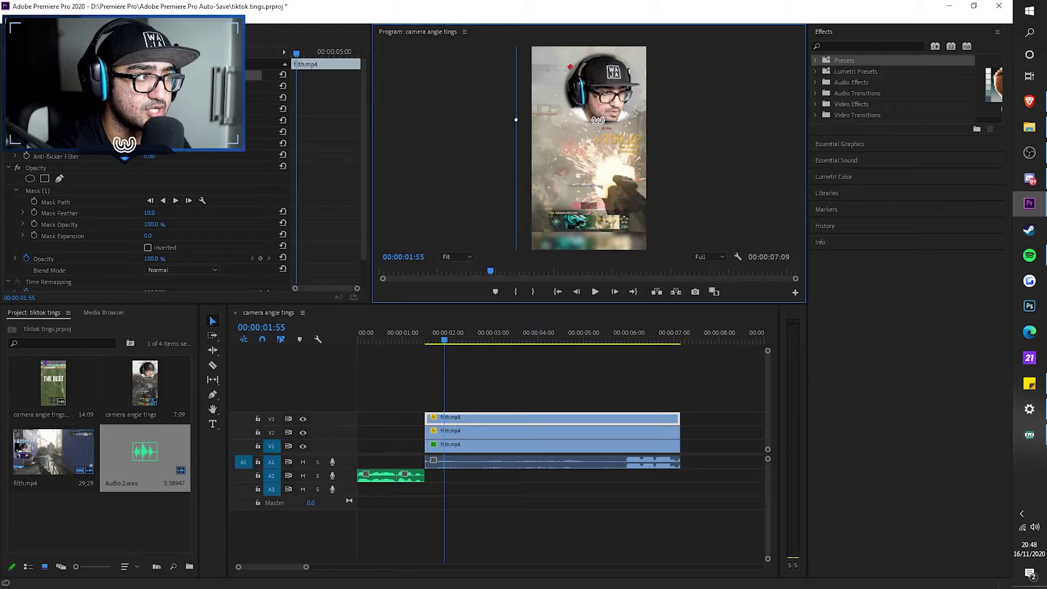
{"action": "left_click_drag", "start_coordinate": [593, 97], "coordinate": [595, 96]}
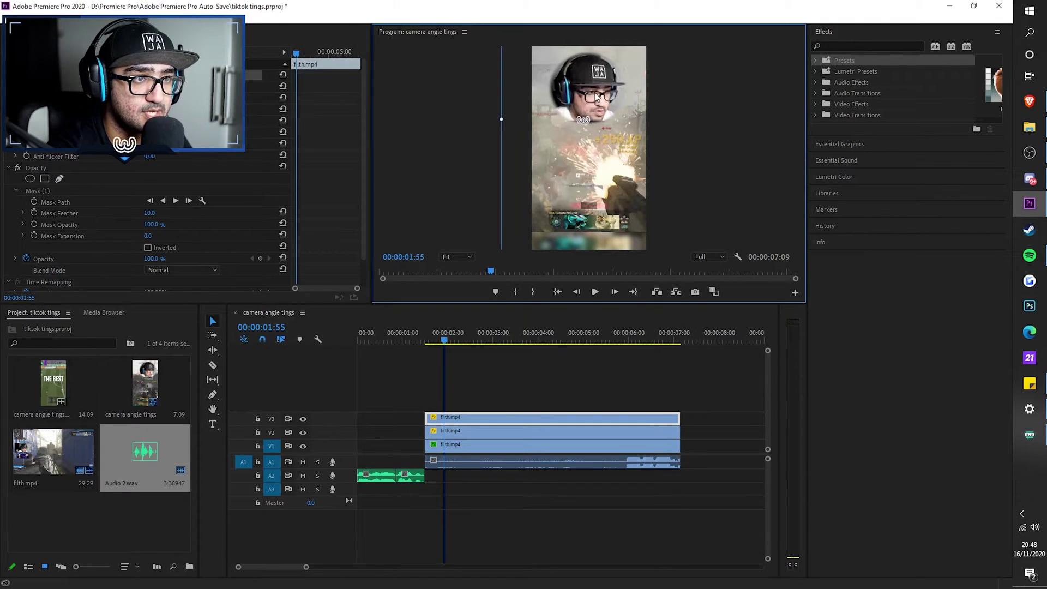
{"action": "left_click_drag", "start_coordinate": [503, 119], "coordinate": [551, 98]}
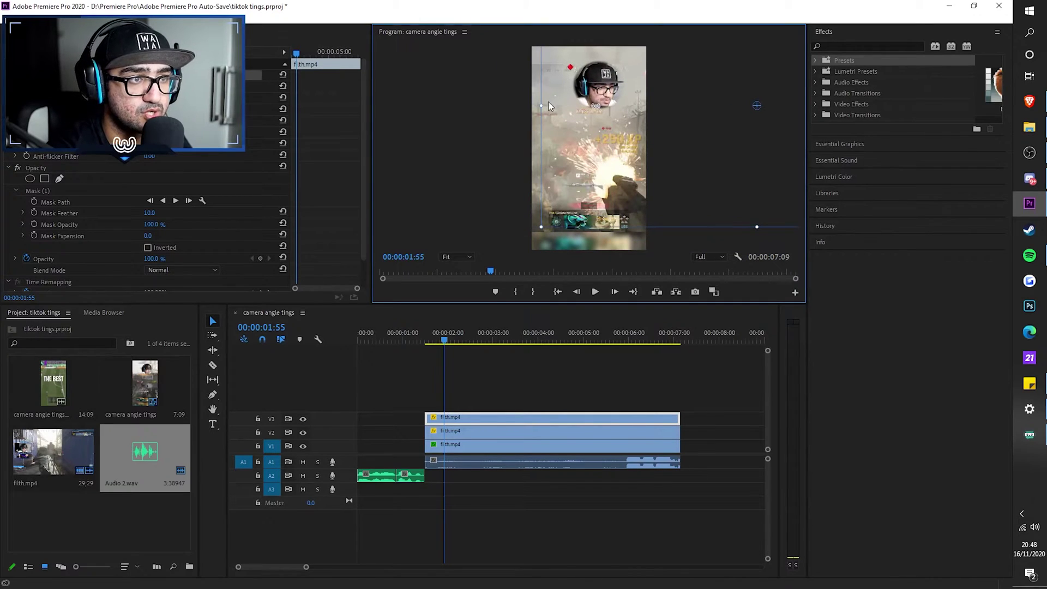
{"action": "left_click_drag", "start_coordinate": [532, 133], "coordinate": [447, 133]}
- Play back the composite, and split the three filth.mp4 video clips and the A1 gameplay audio just after the two-second mark
{"action": "left_click_drag", "start_coordinate": [461, 341], "coordinate": [436, 343]}
{"action": "key", "text": "space"}
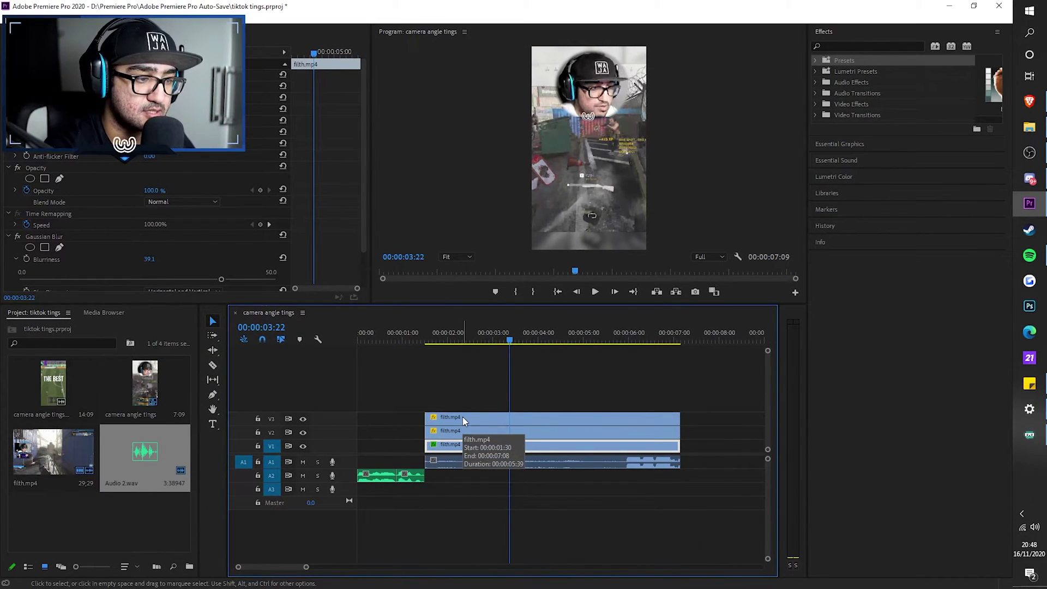
{"action": "key", "text": "c"}
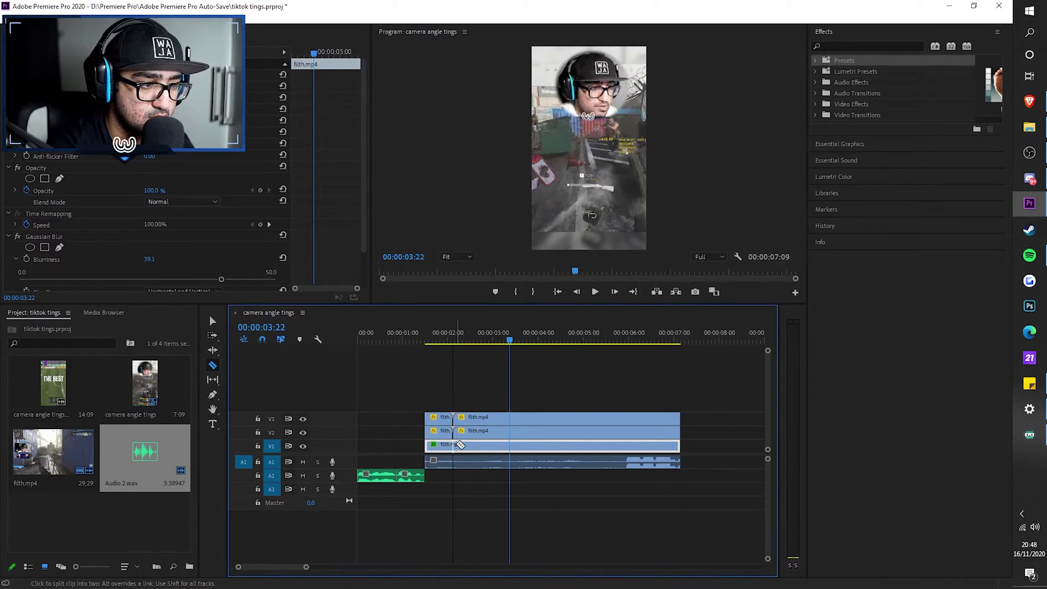
{"action": "left_click", "coordinate": [457, 445]}
{"action": "left_click", "coordinate": [457, 464]}
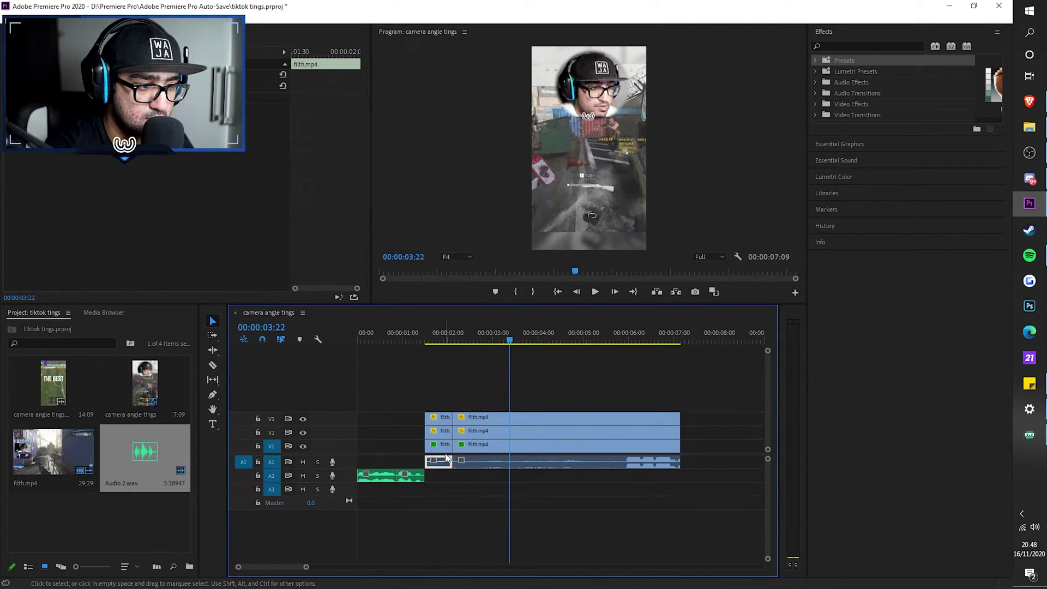
- Lay the three short video segments over the voice-over from the sequence start and extend the remaining clips back to meet them
{"action": "key", "text": "v"}
{"action": "mouse_move", "coordinate": [413, 405]}
{"action": "left_mouse_down"}
{"action": "mouse_move", "coordinate": [445, 446]}
{"action": "mouse_move", "coordinate": [410, 419]}
{"action": "mouse_move", "coordinate": [379, 418]}
{"action": "mouse_move", "coordinate": [479, 419]}
{"action": "mouse_move", "coordinate": [424, 419]}
{"action": "left_mouse_up"}
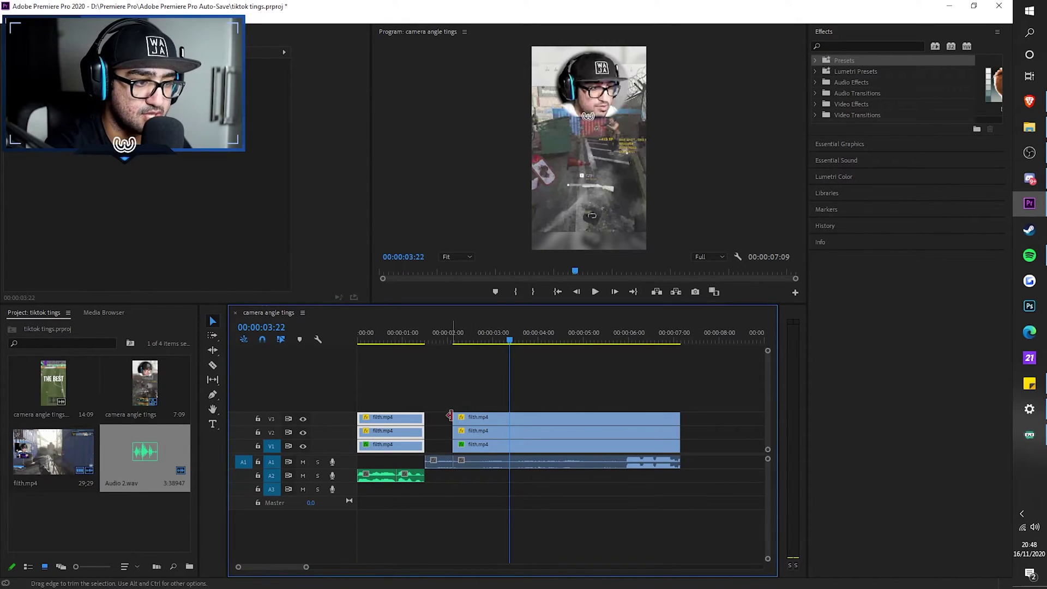
{"action": "left_click_drag", "start_coordinate": [451, 416], "coordinate": [425, 417]}
{"action": "left_click_drag", "start_coordinate": [453, 431], "coordinate": [425, 445]}
{"action": "left_click", "coordinate": [460, 444]}
- Copy the Gaussian Blur from the first V1 segment and paste it onto the V2 and V3 segments above it
{"action": "left_click", "coordinate": [369, 341]}
{"action": "left_click_drag", "start_coordinate": [370, 341], "coordinate": [338, 348]}
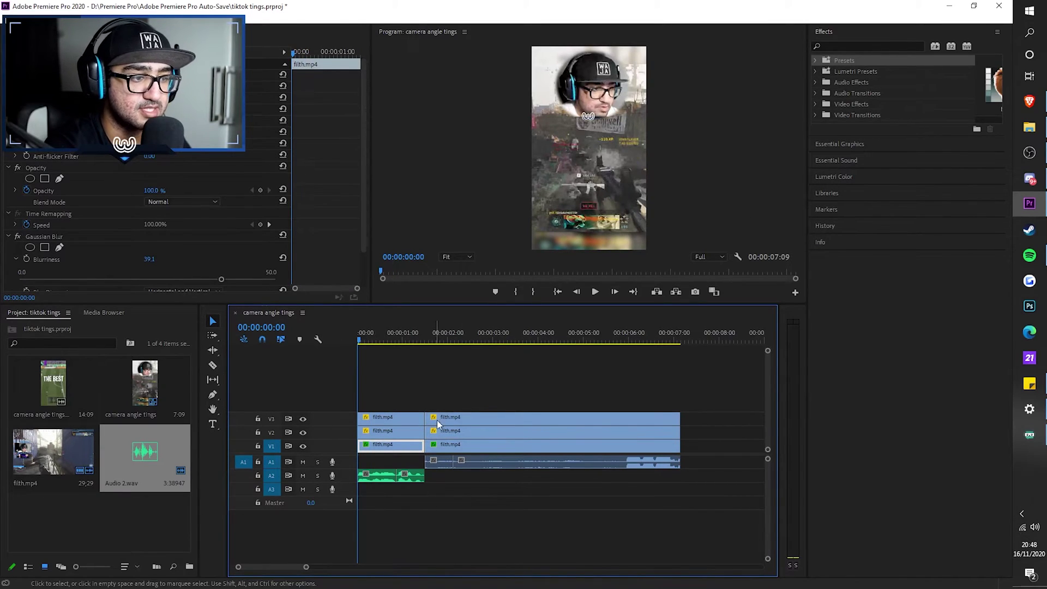
{"action": "left_click_drag", "start_coordinate": [421, 339], "coordinate": [348, 336]}
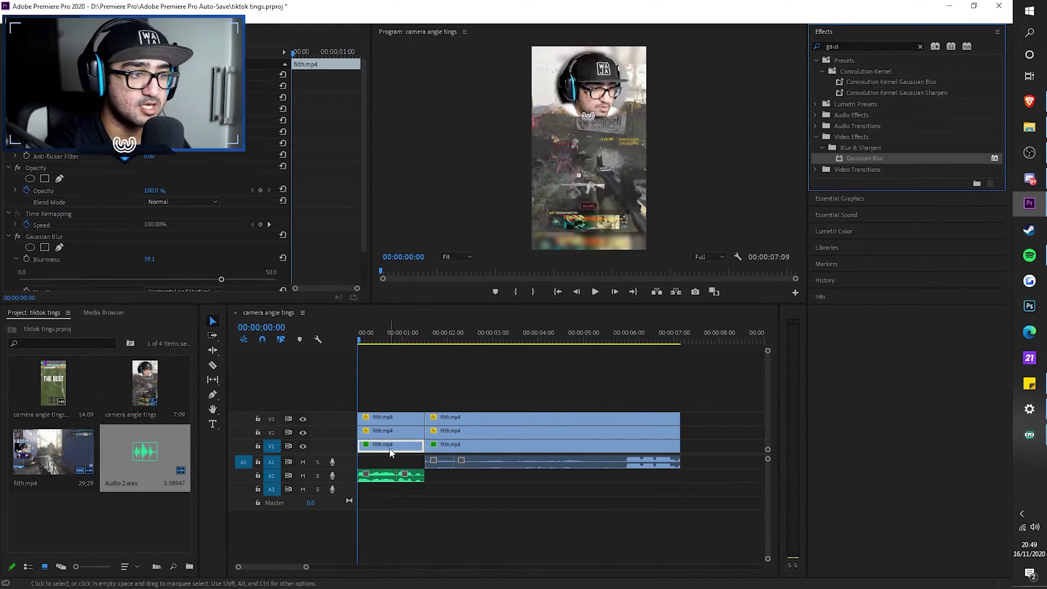
{"action": "left_click", "coordinate": [391, 454]}
{"action": "left_click", "coordinate": [366, 446]}
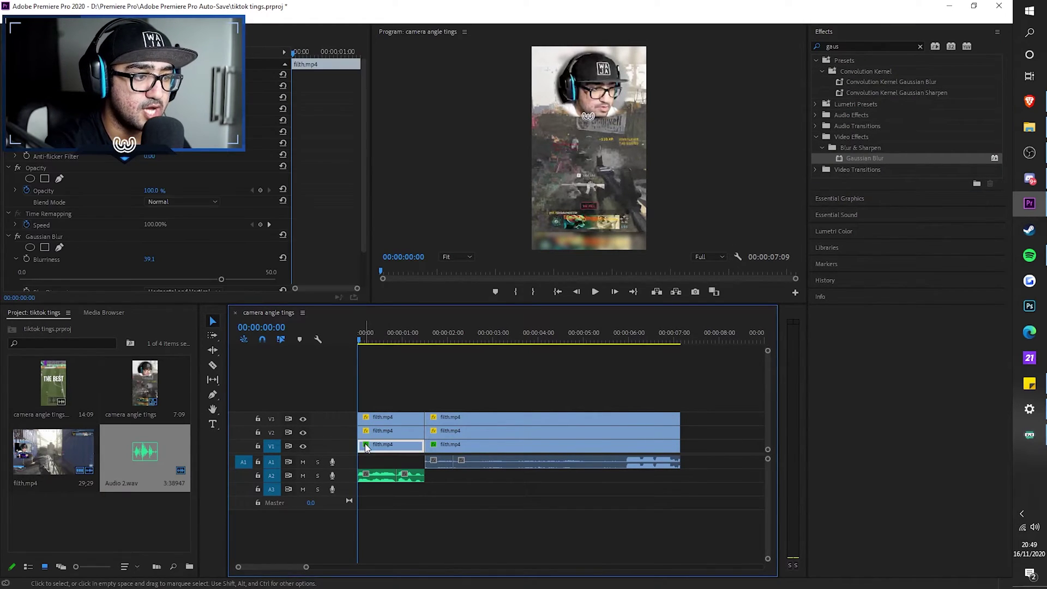
{"action": "left_click", "coordinate": [41, 234]}
{"action": "right_click", "coordinate": [41, 235]}
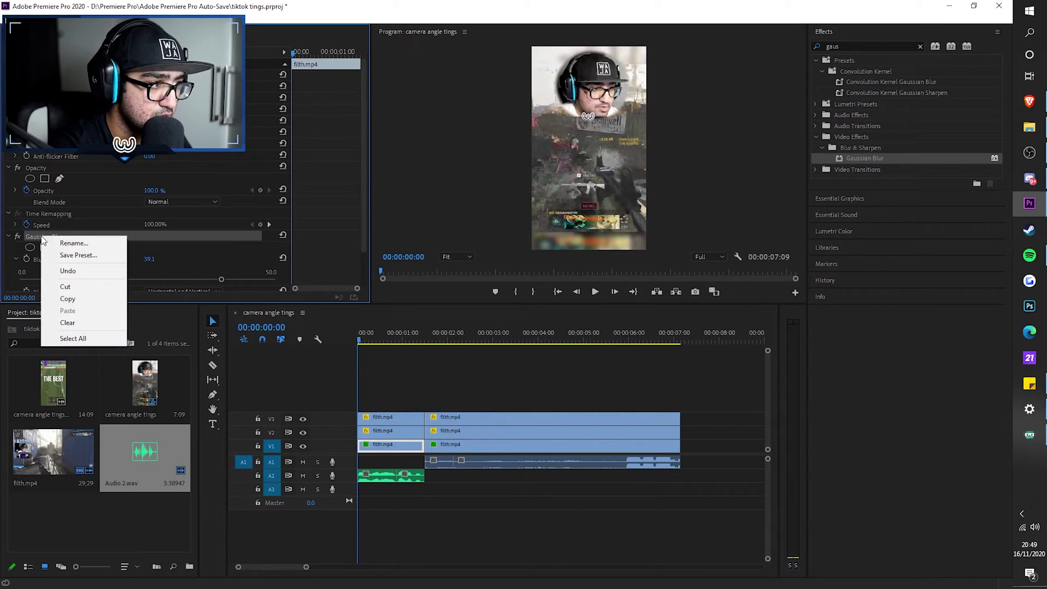
{"action": "left_click", "coordinate": [67, 299]}
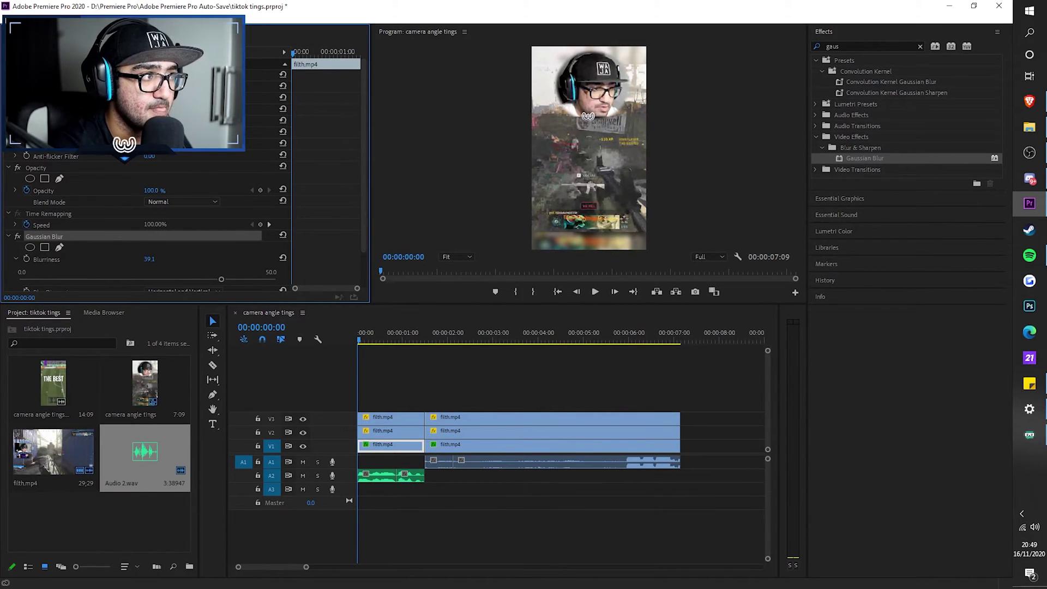
{"action": "left_click", "coordinate": [389, 432]}
{"action": "left_click", "coordinate": [83, 265]}
{"action": "left_click", "coordinate": [393, 418]}
{"action": "key", "text": "ctrl+v"}
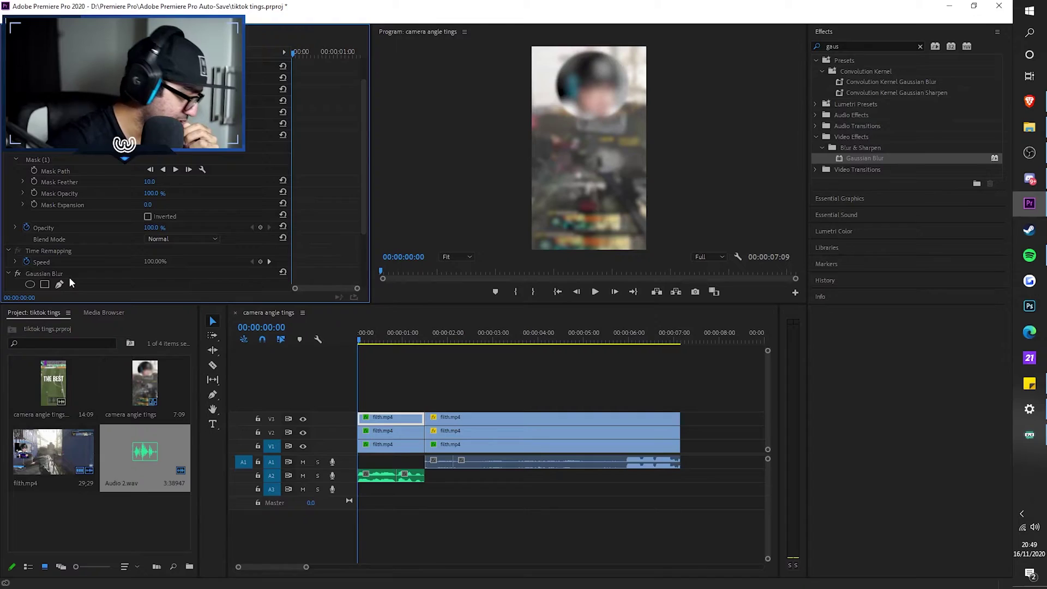
- Move both voice-over clips from A2 to A1 at the start of the sequence, directly before the gameplay audio
{"action": "left_click_drag", "start_coordinate": [415, 493], "coordinate": [364, 462]}
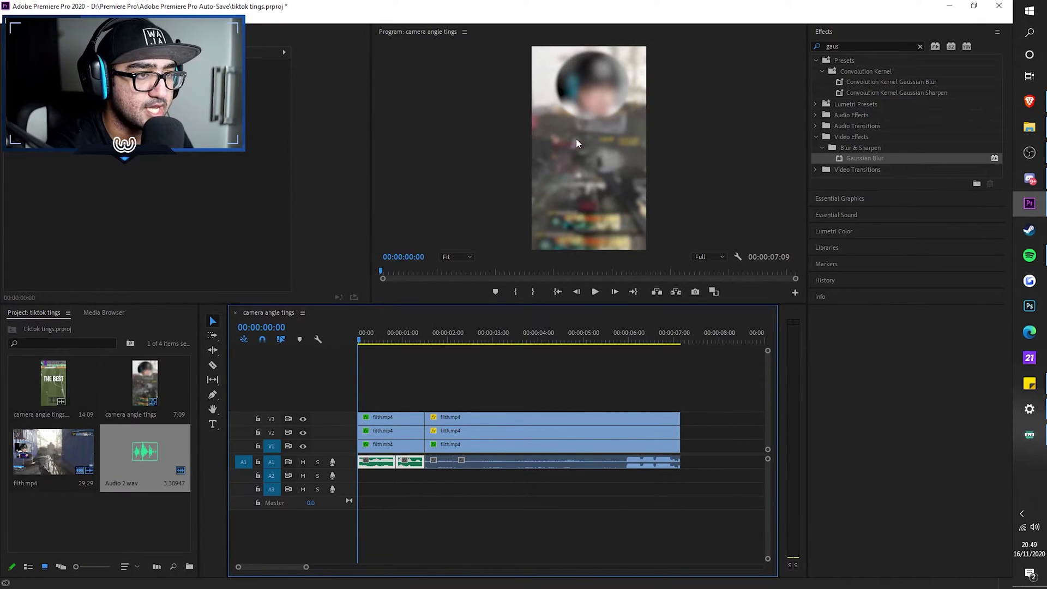
{"action": "key", "text": "="}
{"action": "left_click", "coordinate": [423, 382]}
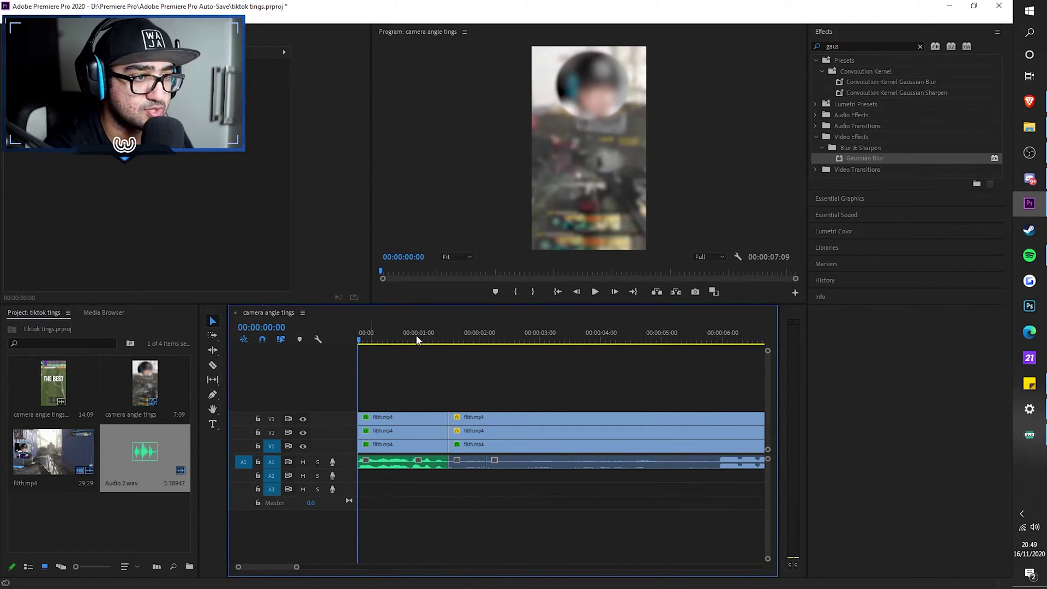
- Add a new text layer at the sequence start and place it across the vertical frame just below the face cam
{"action": "key", "text": "ctrl+t"}
{"action": "left_click_drag", "start_coordinate": [655, 152], "coordinate": [741, 157]}
{"action": "left_click_drag", "start_coordinate": [625, 143], "coordinate": [573, 145]}
{"action": "double_click", "coordinate": [573, 145]}
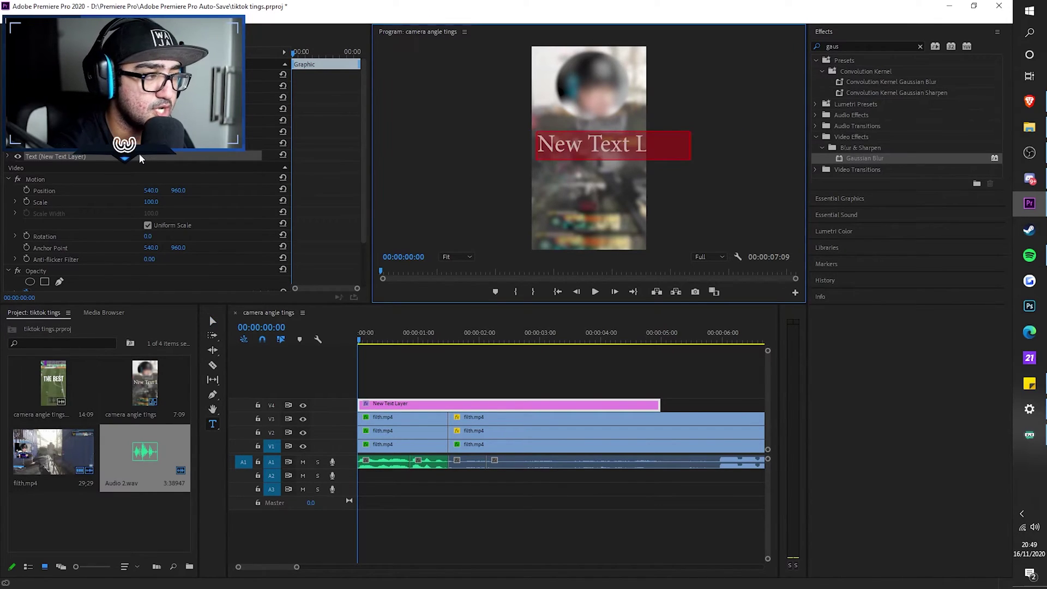
- Set the text layer's font to Burbank Big Condensed Bold and select its placeholder text
{"action": "left_click", "coordinate": [8, 157]}
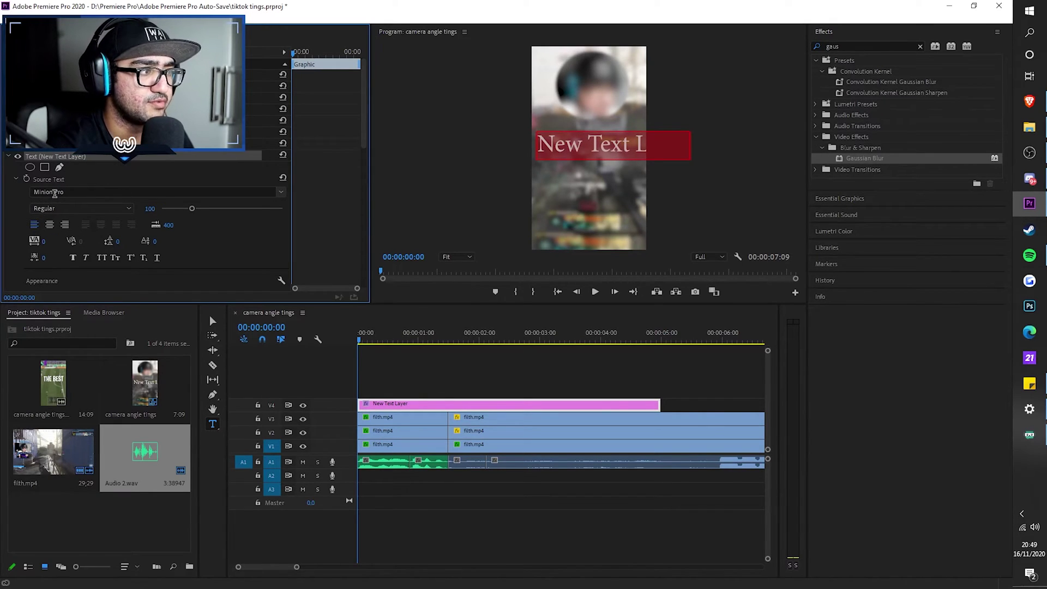
{"action": "left_click", "coordinate": [75, 192]}
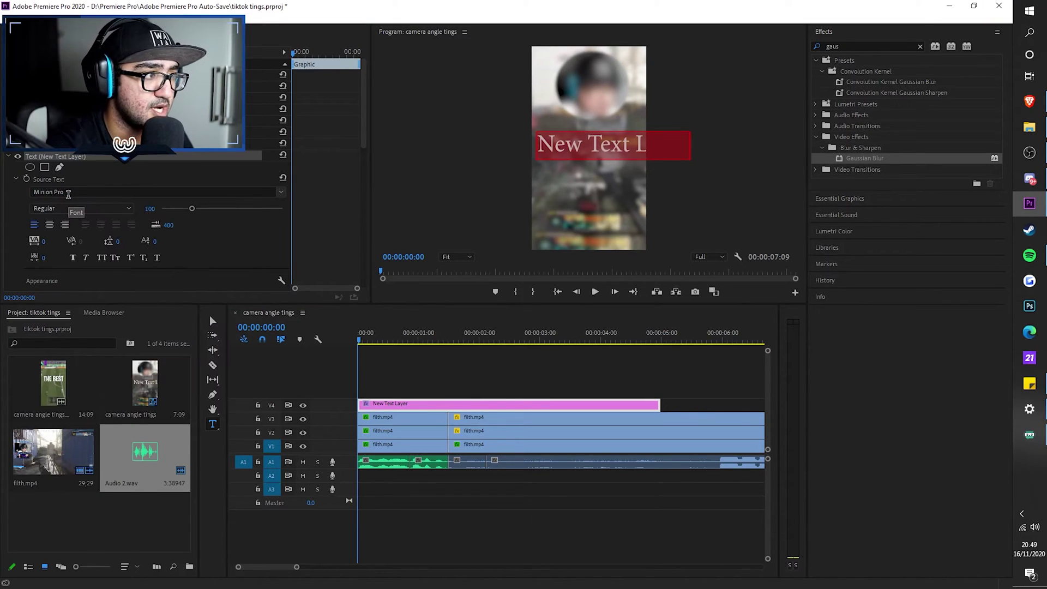
{"action": "left_click", "coordinate": [68, 193]}
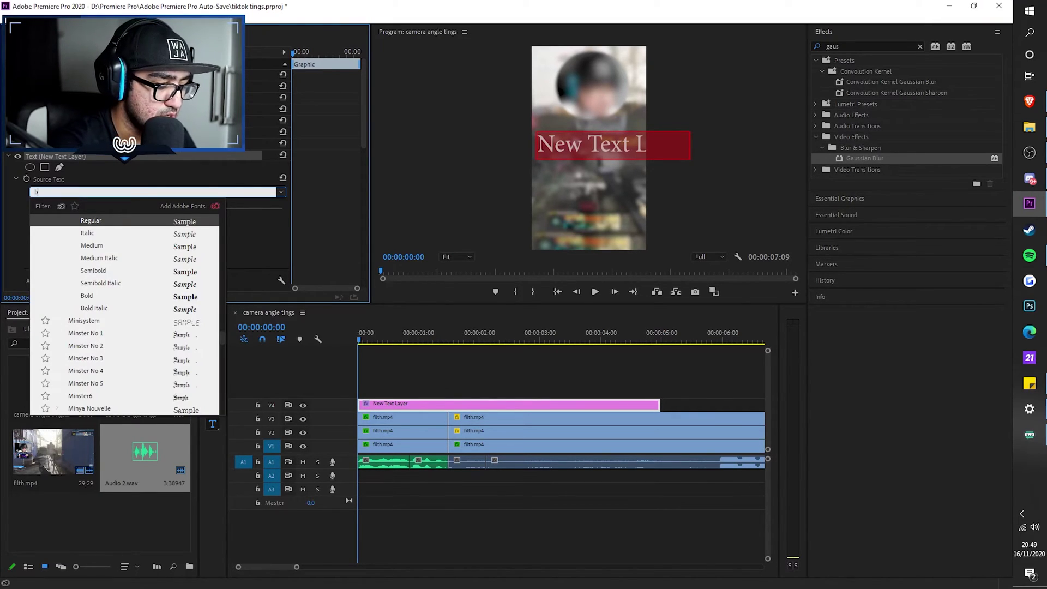
{"action": "type", "text": "burb"}
{"action": "left_click", "coordinate": [92, 221]}
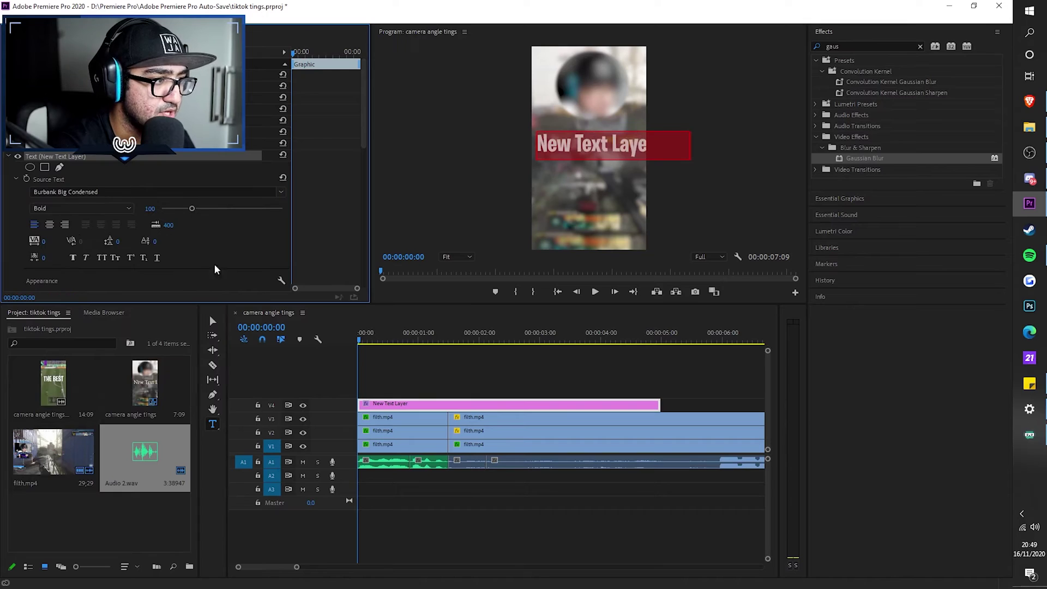
{"action": "double_click", "coordinate": [580, 152]}
{"action": "key", "text": "ctrl+a"}
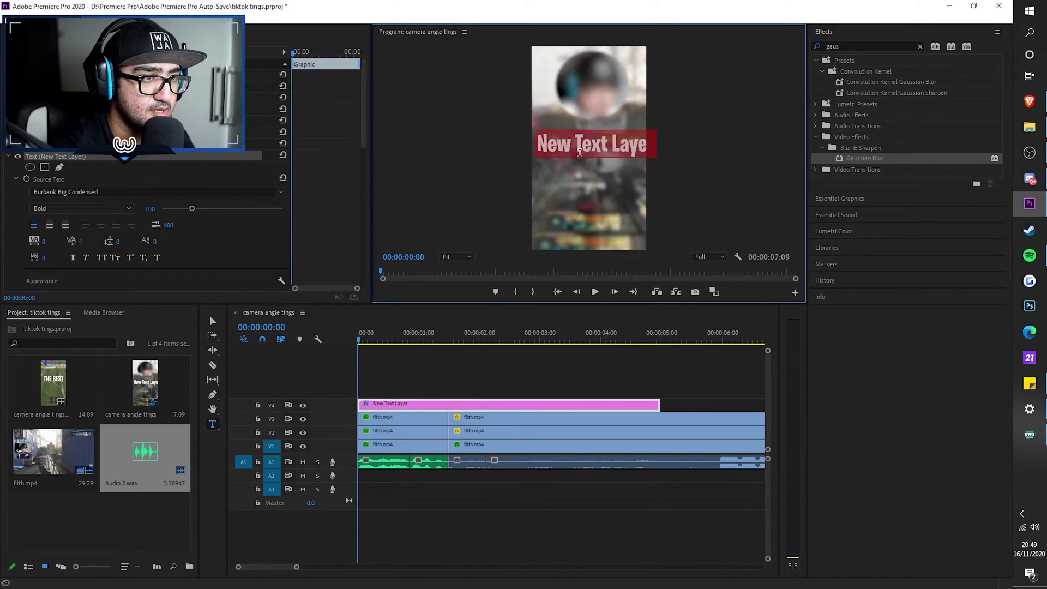
- Split the text layer in time with the voice-over near its start and move the remainder up to V5
{"action": "left_click", "coordinate": [373, 339]}
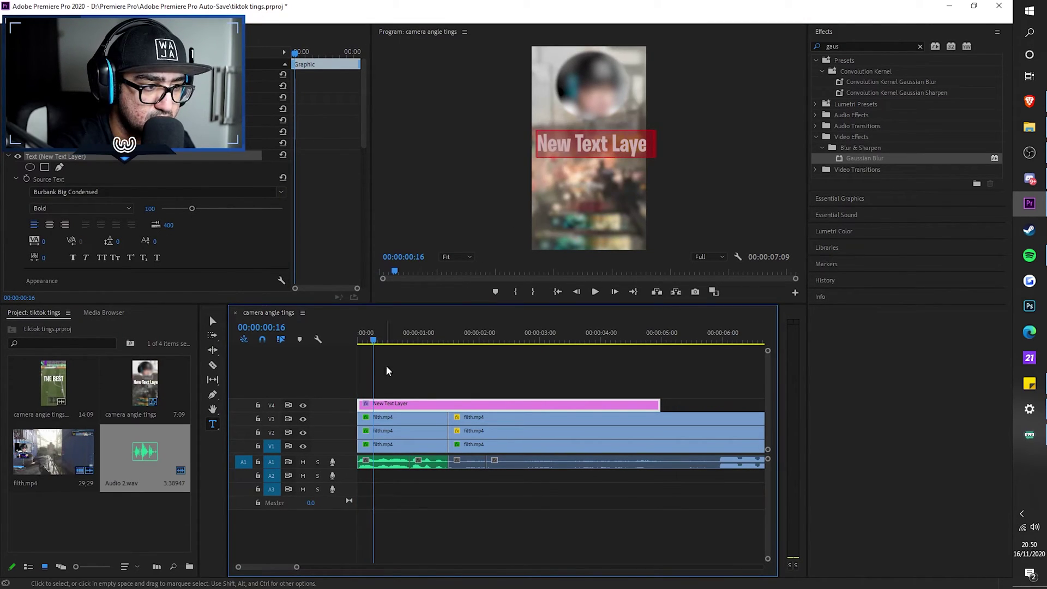
{"action": "key", "text": "c"}
{"action": "key", "text": "space"}
{"action": "key", "text": "space"}
{"action": "left_click", "coordinate": [381, 405]}
{"action": "key", "text": "v"}
{"action": "mouse_move", "coordinate": [399, 406]}
{"action": "left_mouse_down"}
{"action": "mouse_move", "coordinate": [419, 377]}
{"action": "mouse_move", "coordinate": [423, 385]}
{"action": "mouse_move", "coordinate": [390, 376]}
{"action": "left_mouse_up"}
- Split the remaining text layer at 00:00:00:37 in time with the voice-over and place its remainder on V6
{"action": "key", "text": "space"}
{"action": "key", "text": "space"}
{"action": "key", "text": "c"}
{"action": "left_click", "coordinate": [398, 394]}
{"action": "key", "text": "v"}
{"action": "left_click", "coordinate": [419, 390]}
{"action": "key", "text": "Delete"}
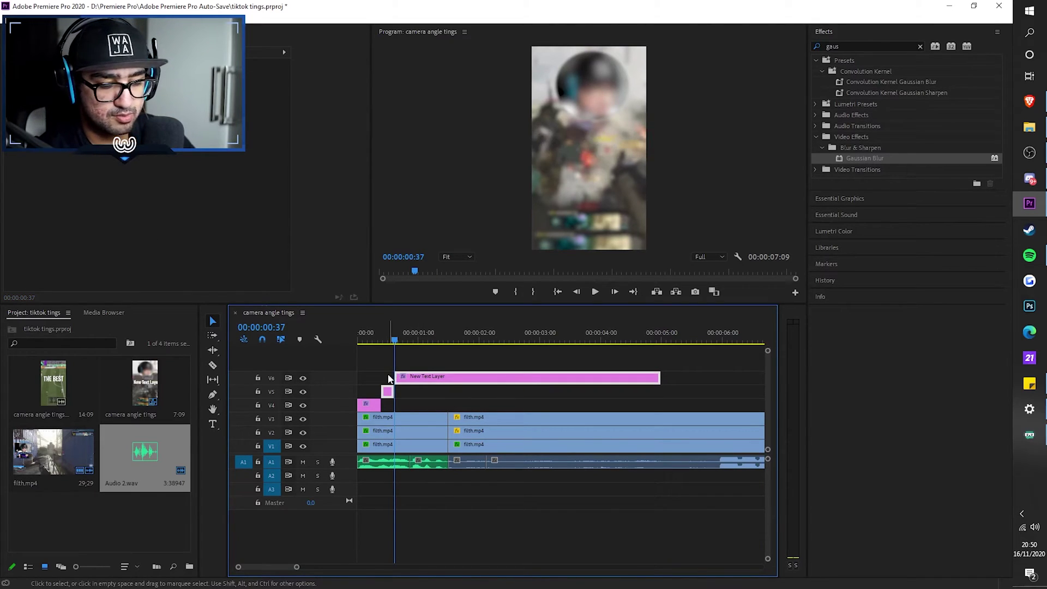
- Remove the V5 and V6 text pieces, replace the V4 placeholder text with THERE and centre it below the face cam
{"action": "left_click_drag", "start_coordinate": [376, 339], "coordinate": [339, 338]}
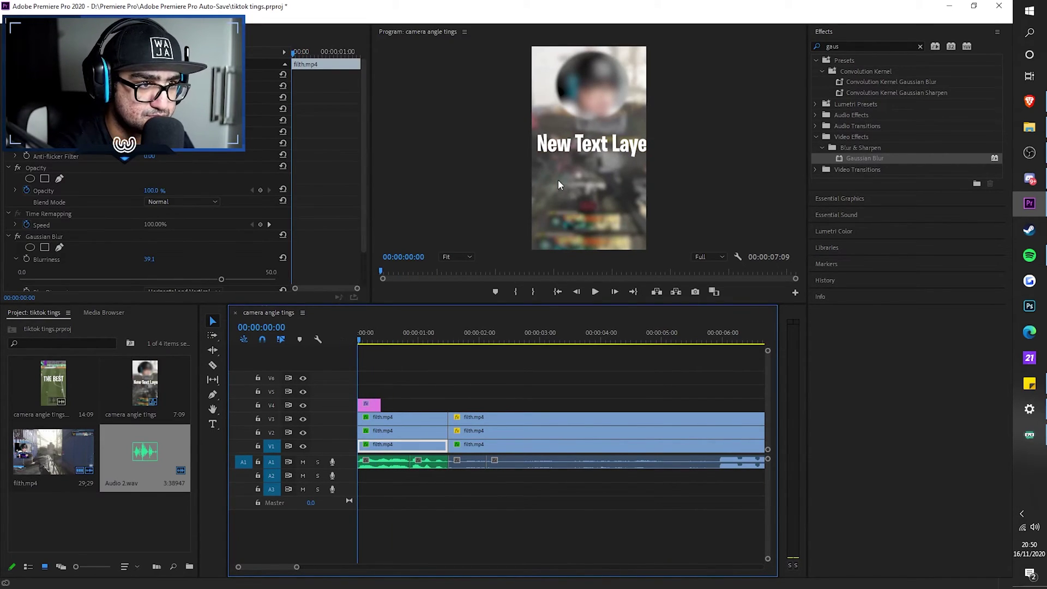
{"action": "key", "text": "t"}
{"action": "left_click", "coordinate": [564, 148]}
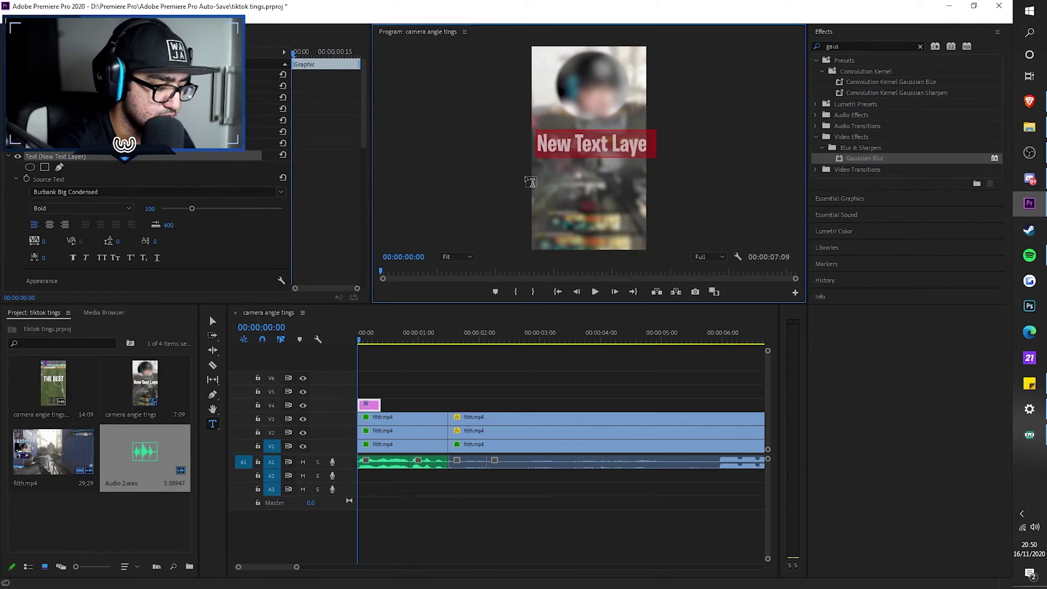
{"action": "type", "text": "THERE"}
{"action": "key", "text": "Escape"}
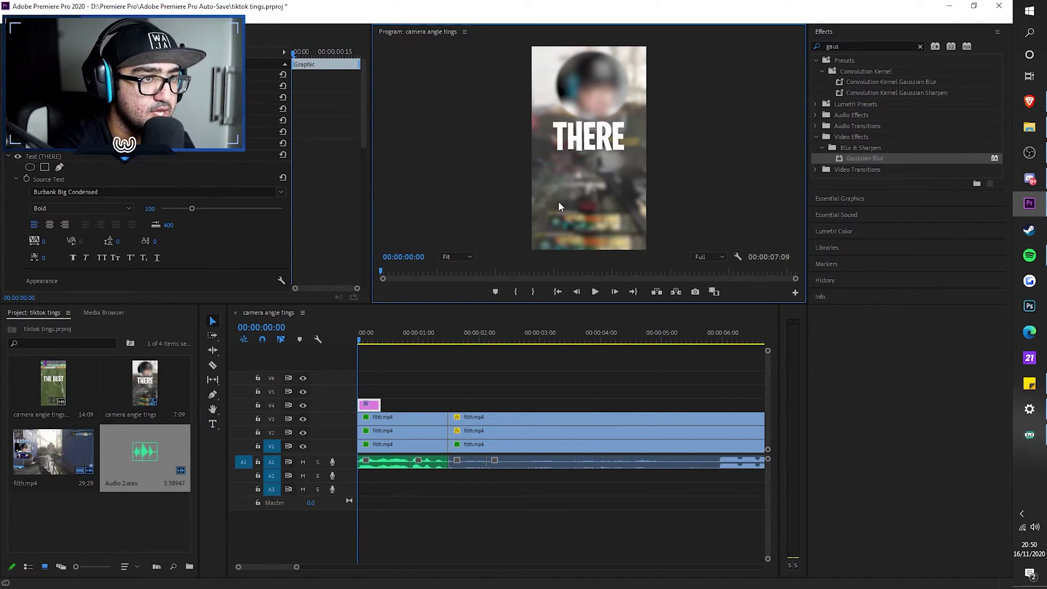
{"action": "left_click", "coordinate": [605, 138]}
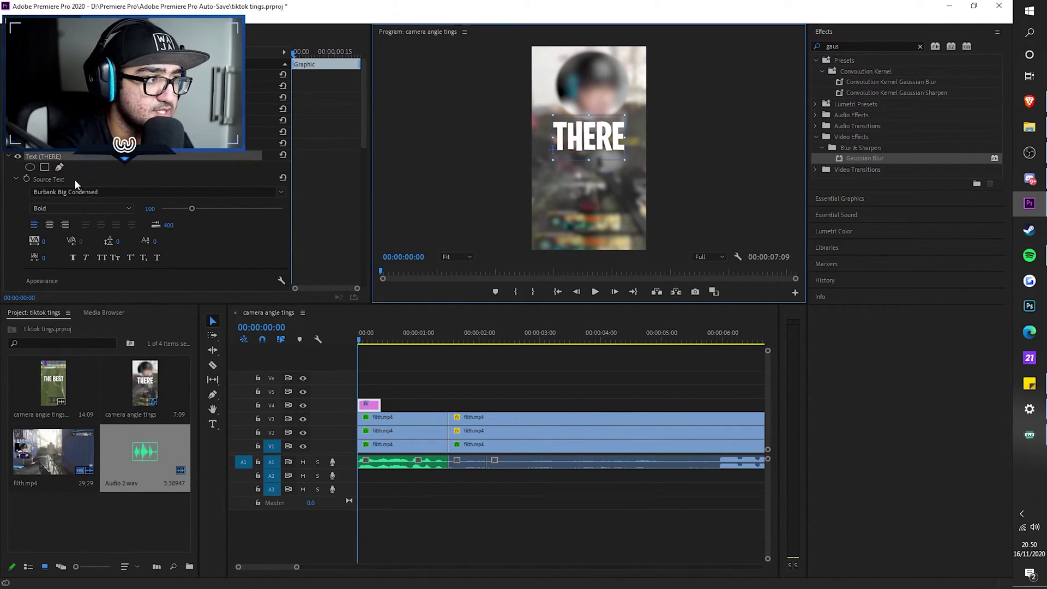
- Turn on a shadow for the THERE text and set its angle to -61°
{"action": "scroll", "coordinate": [88, 194], "scroll_direction": "down", "scroll_amount": 2}
{"action": "key", "text": "ctrl+z"}
{"action": "scroll", "coordinate": [67, 180], "scroll_direction": "down", "scroll_amount": 4}
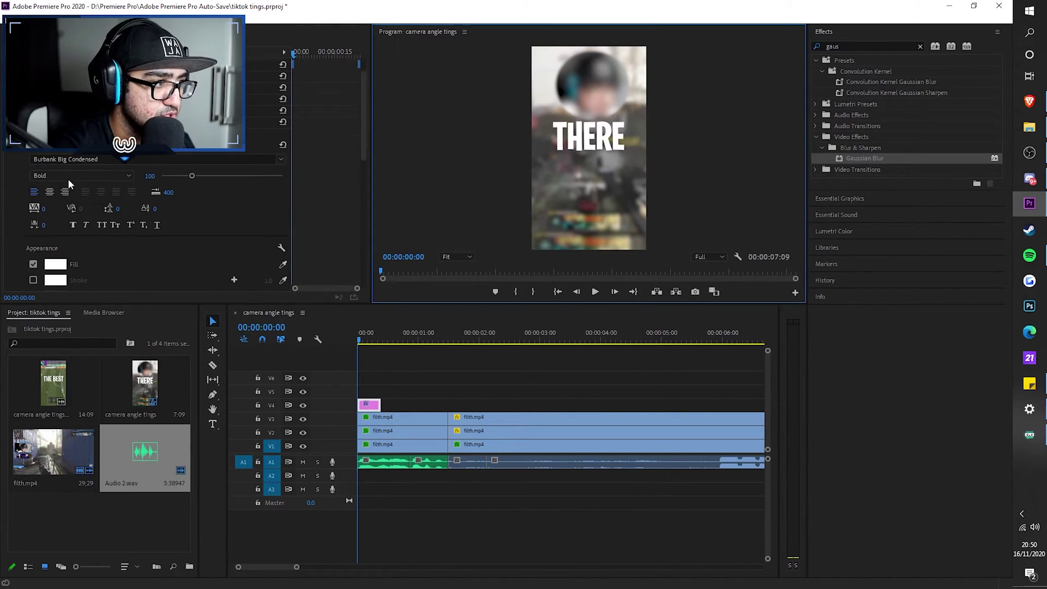
{"action": "scroll", "coordinate": [58, 203], "scroll_direction": "down", "scroll_amount": 1}
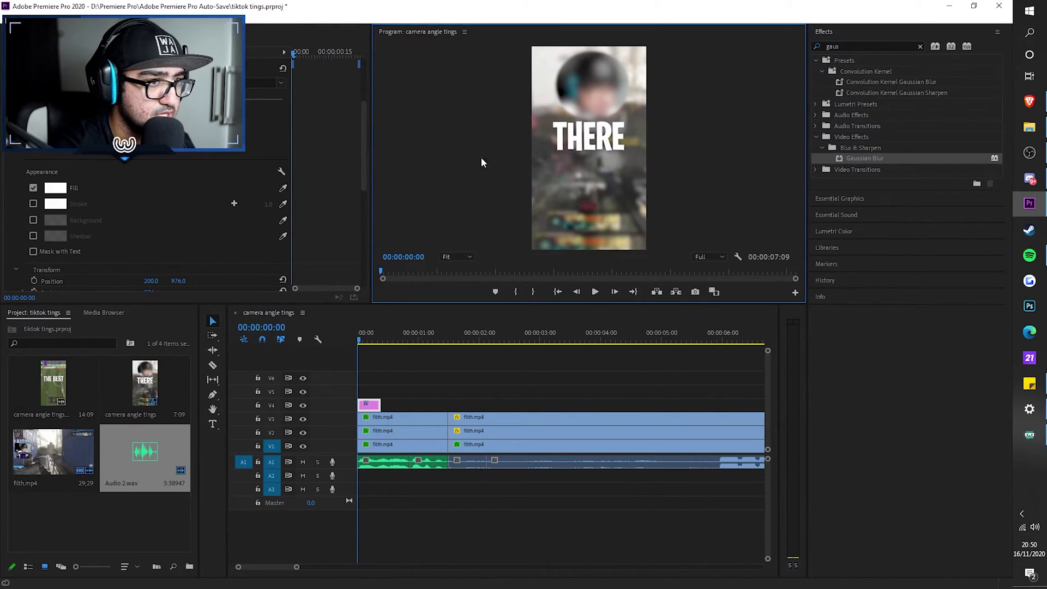
{"action": "left_click", "coordinate": [33, 236]}
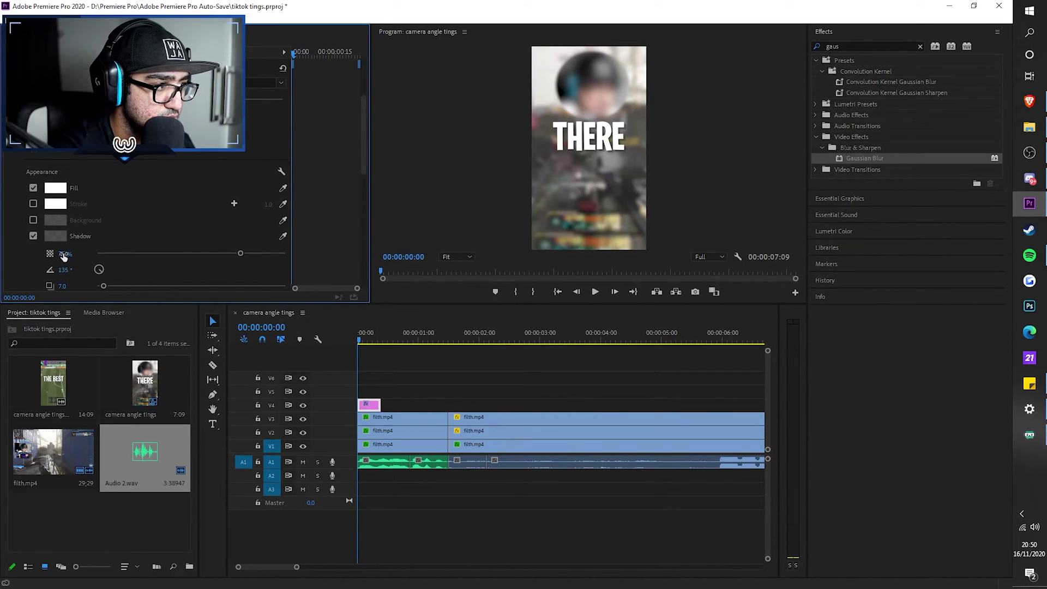
{"action": "type", "text": "-6"}
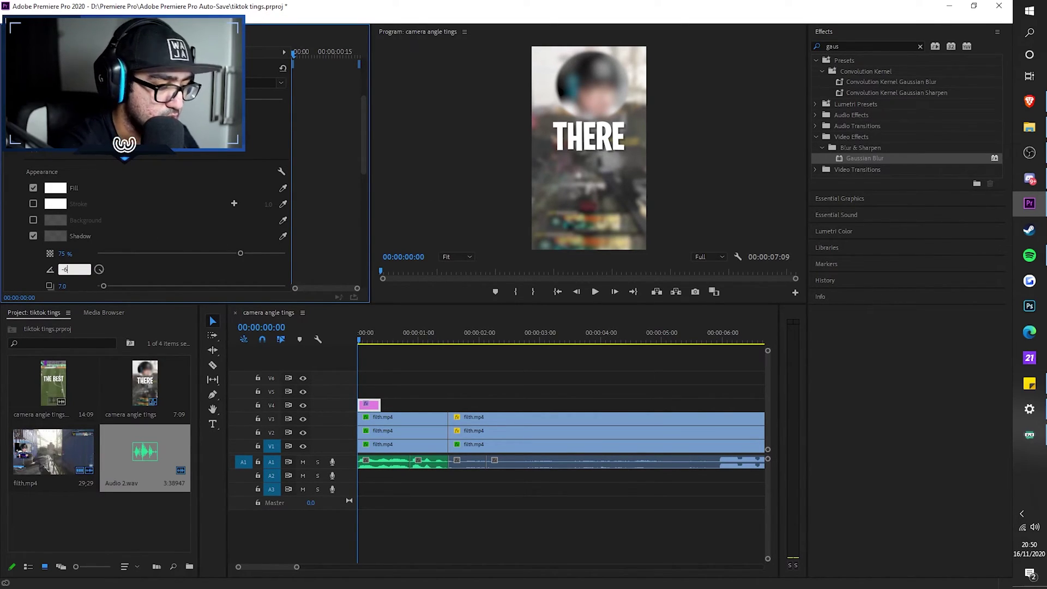
{"action": "scroll", "coordinate": [126, 227], "scroll_direction": "down", "scroll_amount": 2}
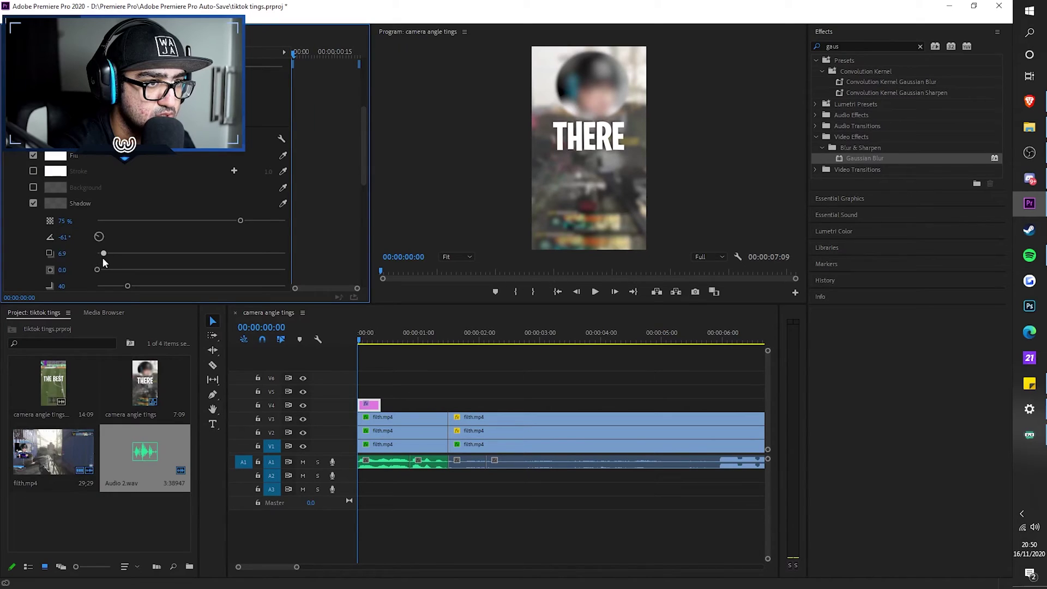
- Set the THERE text's shadow distance to about 9.8 and, after trying a larger shadow size, return the size to 0
{"action": "left_click_drag", "start_coordinate": [102, 258], "coordinate": [105, 257]}
{"action": "scroll", "coordinate": [44, 255], "scroll_direction": "down", "scroll_amount": 1}
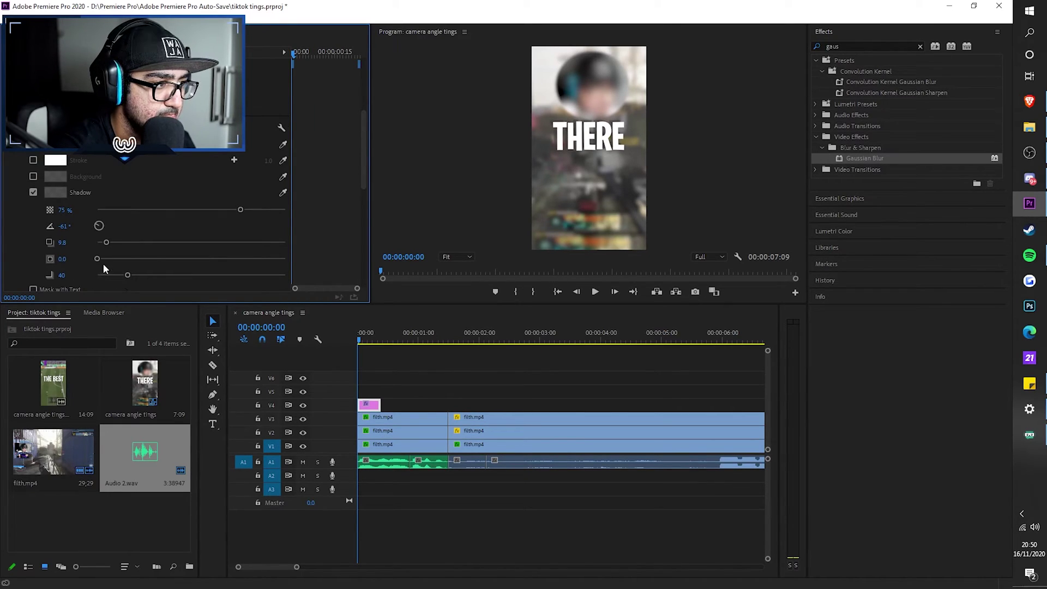
{"action": "left_click_drag", "start_coordinate": [100, 260], "coordinate": [110, 260]}
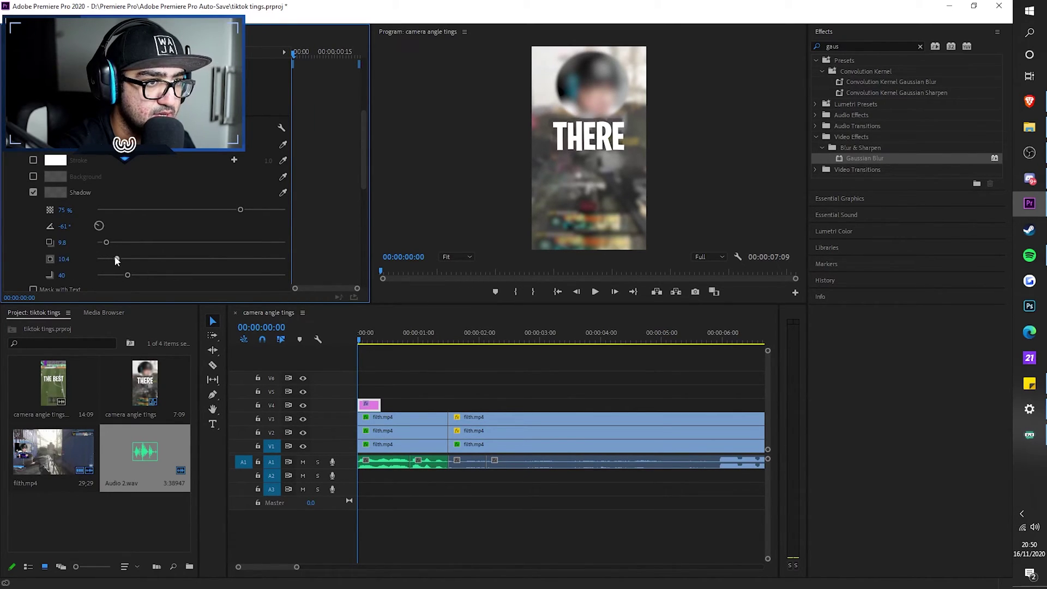
{"action": "mouse_move", "coordinate": [116, 260]}
{"action": "left_mouse_down"}
{"action": "mouse_move", "coordinate": [128, 260]}
{"action": "mouse_move", "coordinate": [97, 260]}
{"action": "left_mouse_up"}
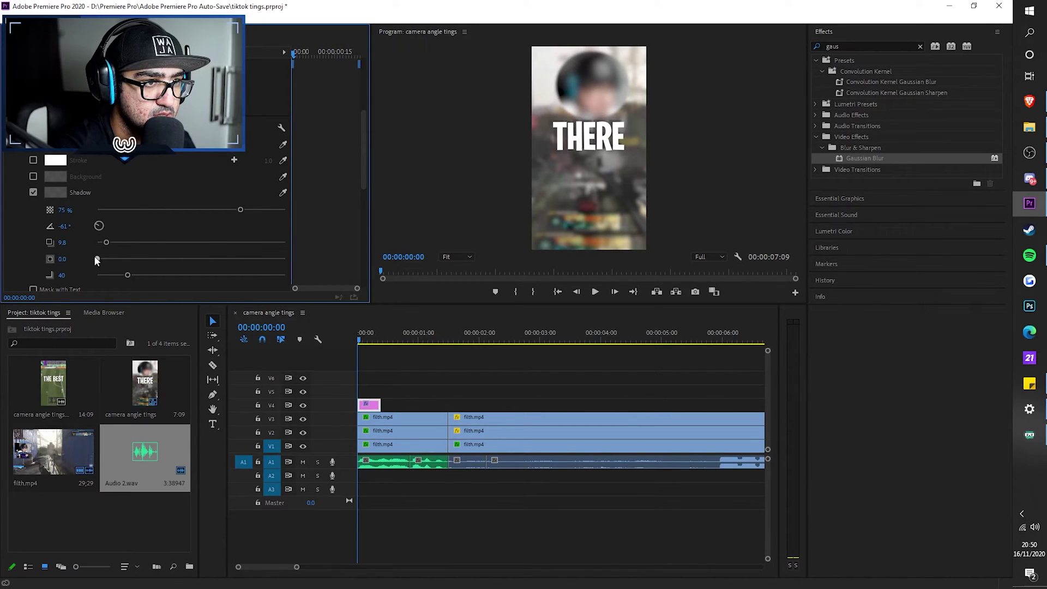
- Choose a darker shadow colour for the THERE text and adjust the shadow angle to -232°
{"action": "left_click", "coordinate": [55, 192]}
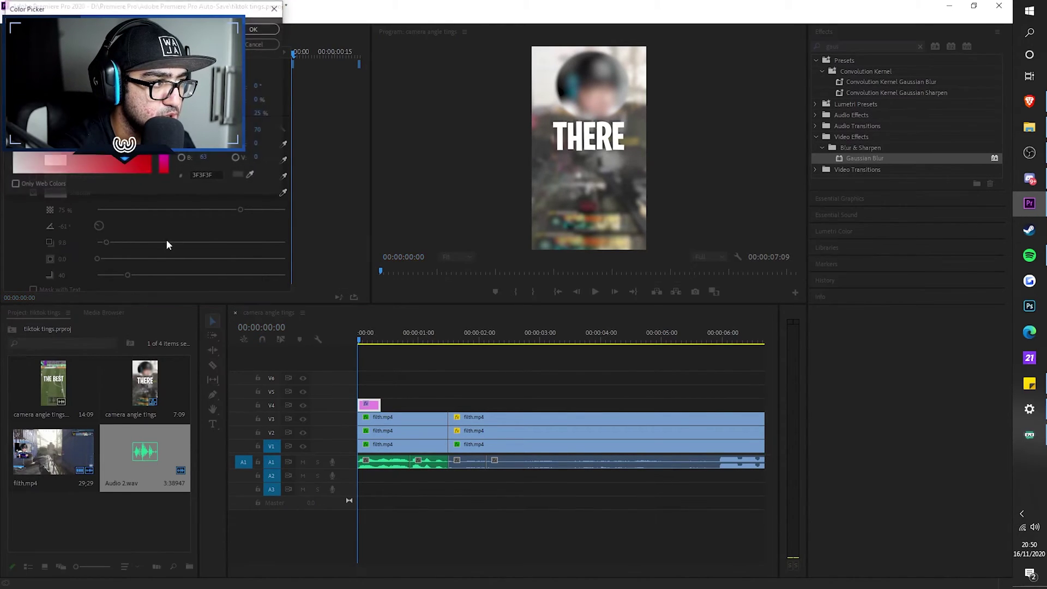
{"action": "left_click", "coordinate": [263, 28]}
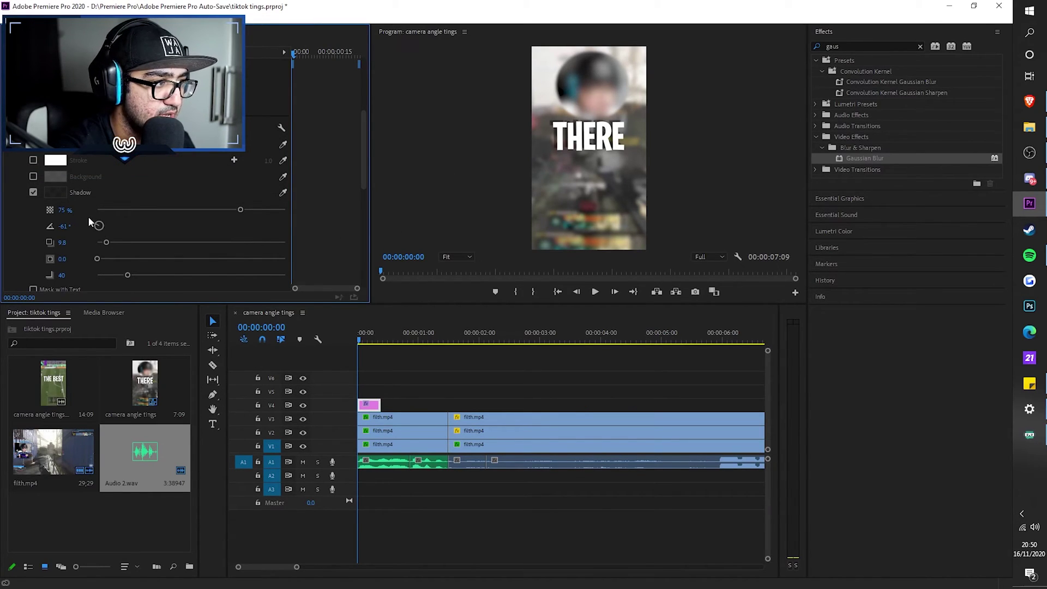
{"action": "left_click_drag", "start_coordinate": [90, 221], "coordinate": [99, 228]}
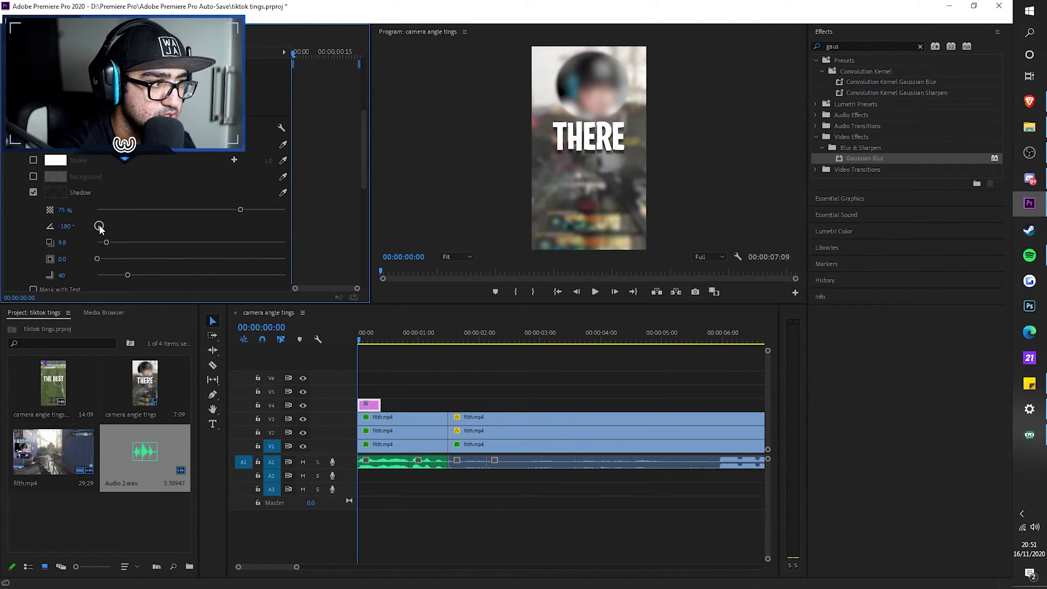
{"action": "left_click_drag", "start_coordinate": [99, 229], "coordinate": [109, 243]}
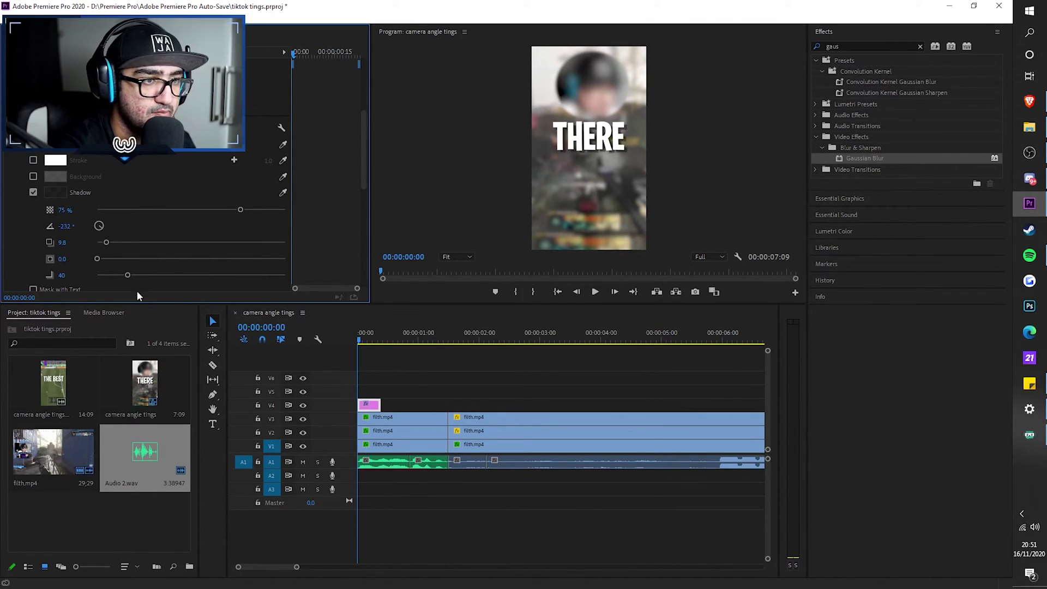
{"action": "scroll", "coordinate": [82, 179], "scroll_direction": "up", "scroll_amount": 1}
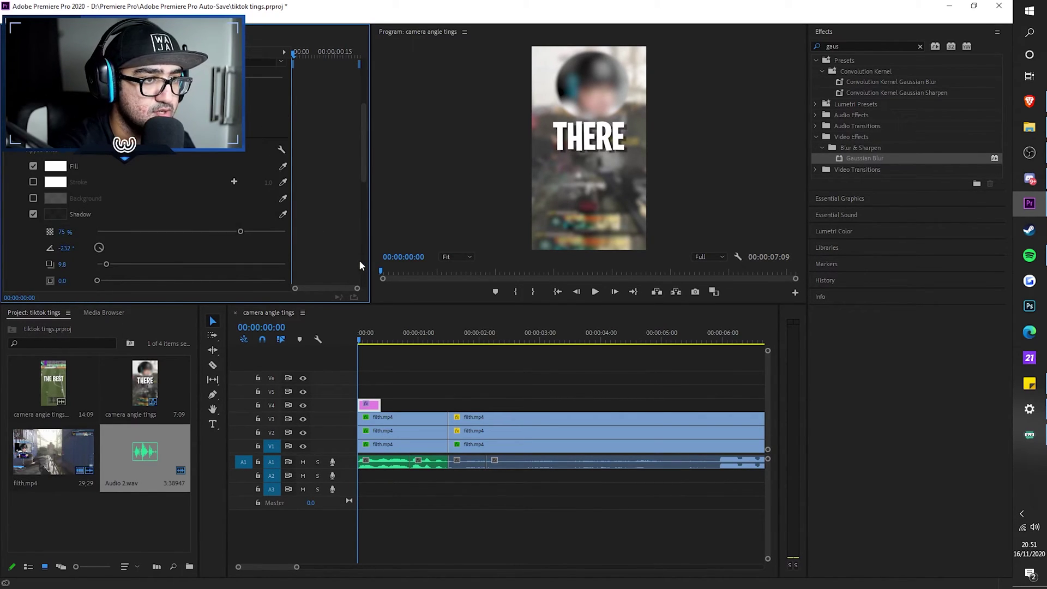
- Extend the THERE layer on V4 to the end of the first blurred clip
{"action": "double_click", "coordinate": [595, 144]}
{"action": "left_click", "coordinate": [374, 376]}
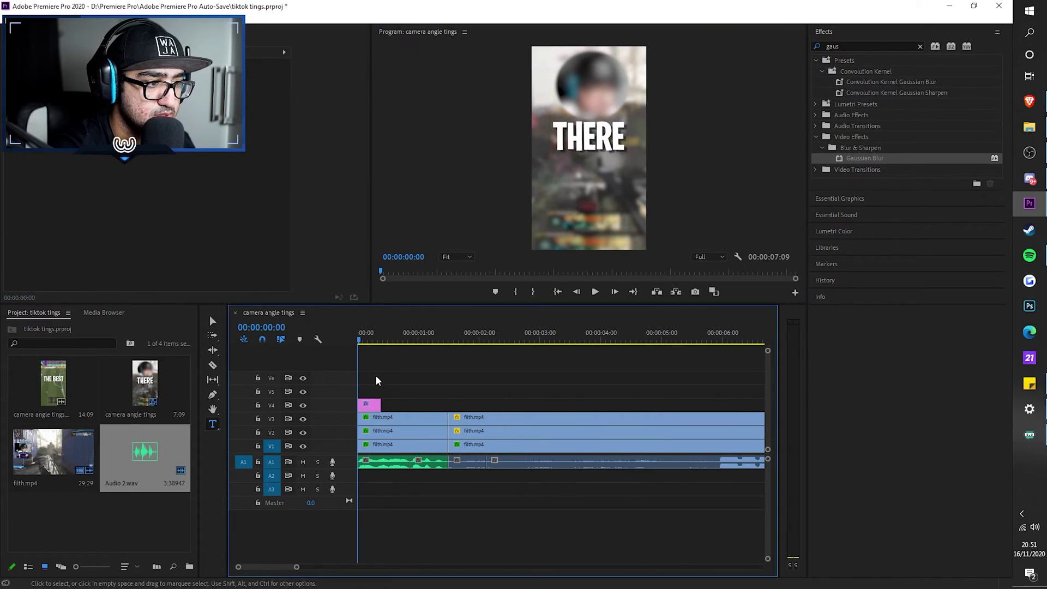
{"action": "left_click_drag", "start_coordinate": [381, 404], "coordinate": [448, 407]}
- Split the THERE layer at 00:00:00:18 in time with the voice-over and move the remainder up to V5
{"action": "key", "text": "space"}
{"action": "key", "text": "space"}
{"action": "key", "text": "c"}
{"action": "left_click", "coordinate": [376, 408]}
{"action": "key", "text": "v"}
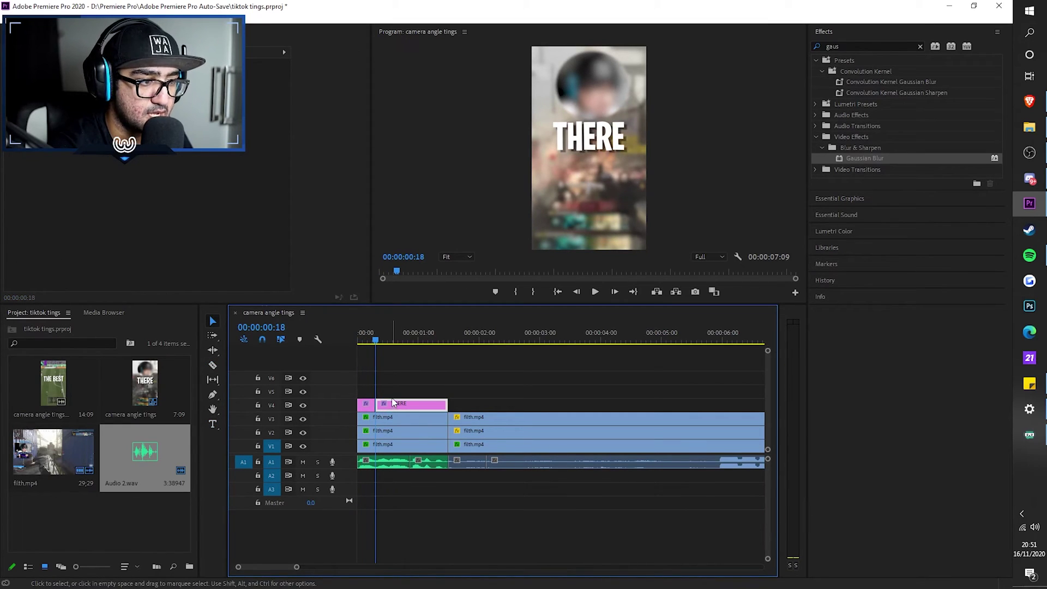
{"action": "left_click_drag", "start_coordinate": [393, 403], "coordinate": [393, 394]}
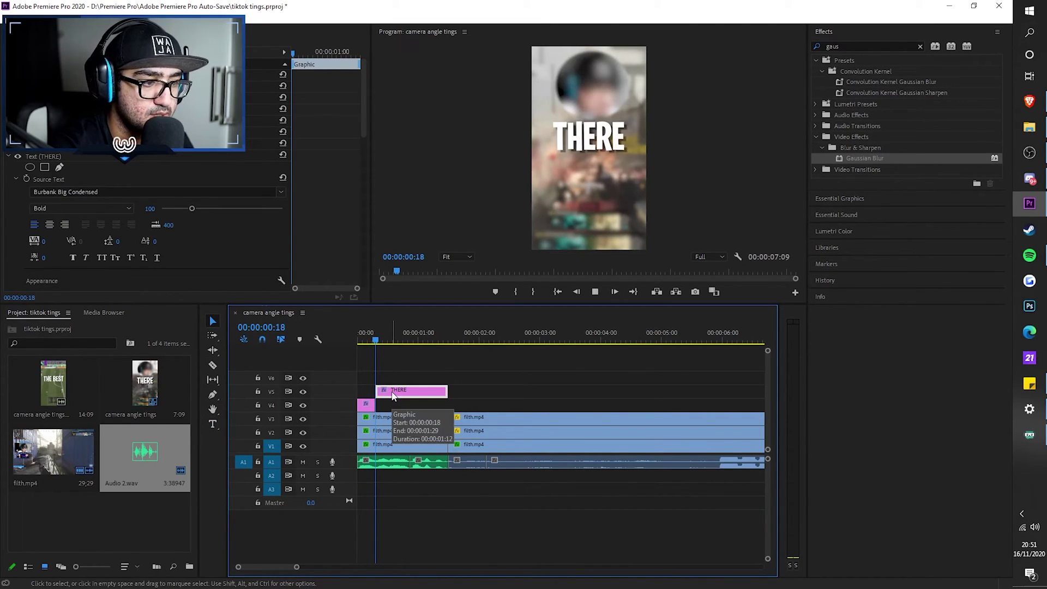
- Split the opening THERE piece again in time with the voice-over and stagger the three pieces across V4, V5 and V6
{"action": "key", "text": "space"}
{"action": "key", "text": "c"}
{"action": "left_click", "coordinate": [372, 335]}
{"action": "key", "text": "space"}
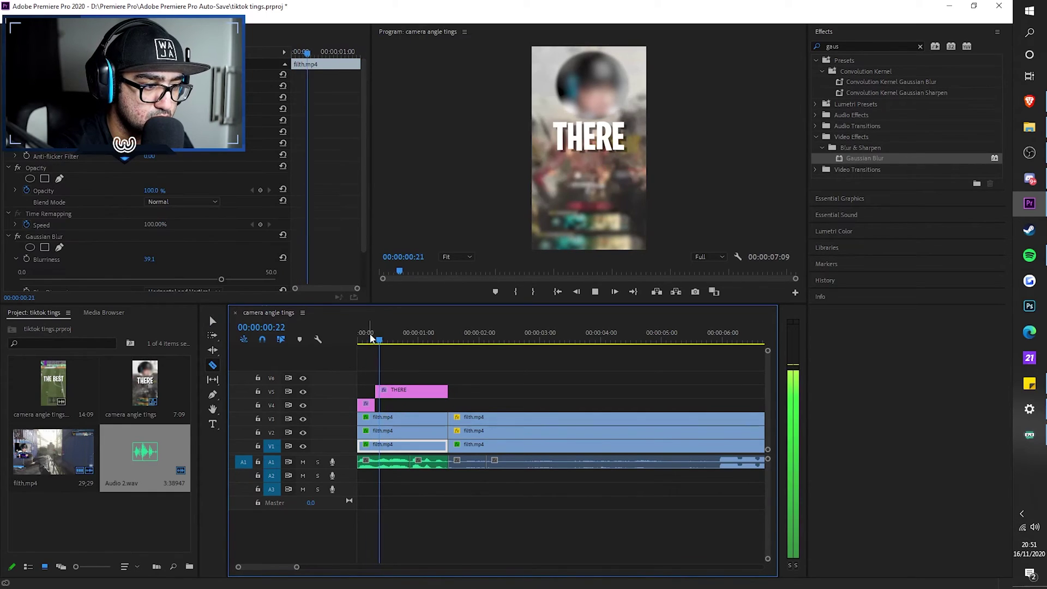
{"action": "key", "text": "space"}
{"action": "key", "text": "ctrl+z"}
{"action": "left_click", "coordinate": [359, 338]}
{"action": "key", "text": "space"}
{"action": "key", "text": "space"}
{"action": "left_click", "coordinate": [370, 407]}
{"action": "key", "text": "v"}
{"action": "left_click_drag", "start_coordinate": [372, 407], "coordinate": [387, 382]}
{"action": "key", "text": "space"}
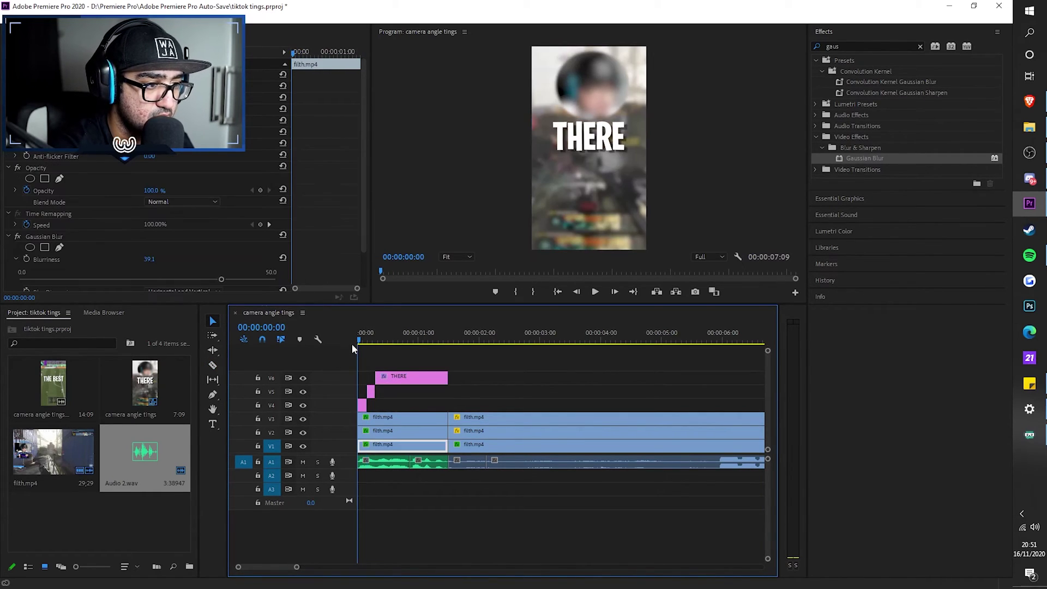
- Trim the start of the V6 text piece slightly later to match the voice-over and make all three pieces end together
{"action": "key", "text": "space"}
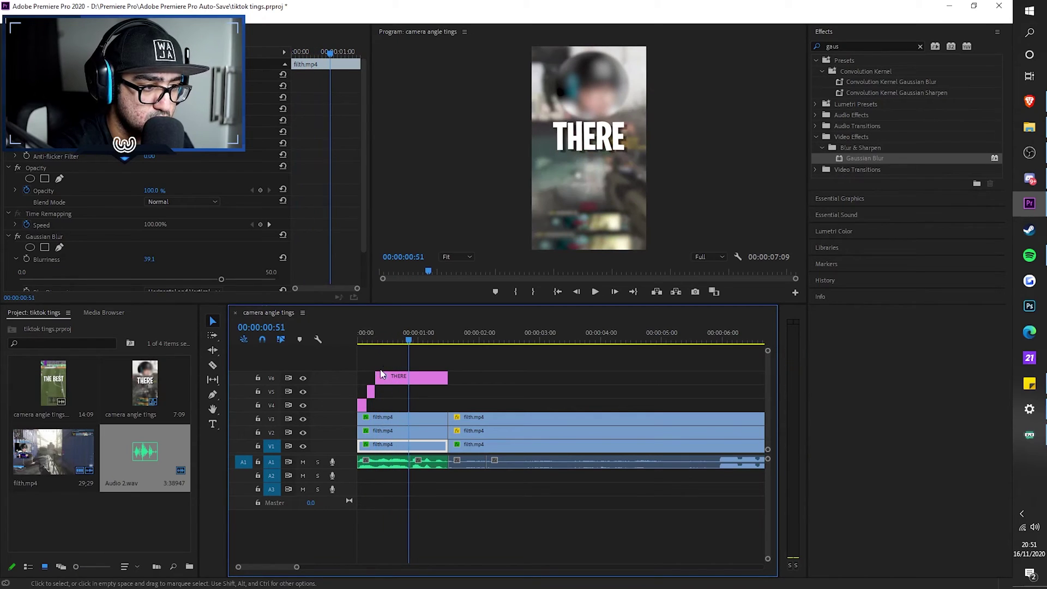
{"action": "left_click_drag", "start_coordinate": [376, 378], "coordinate": [382, 379]}
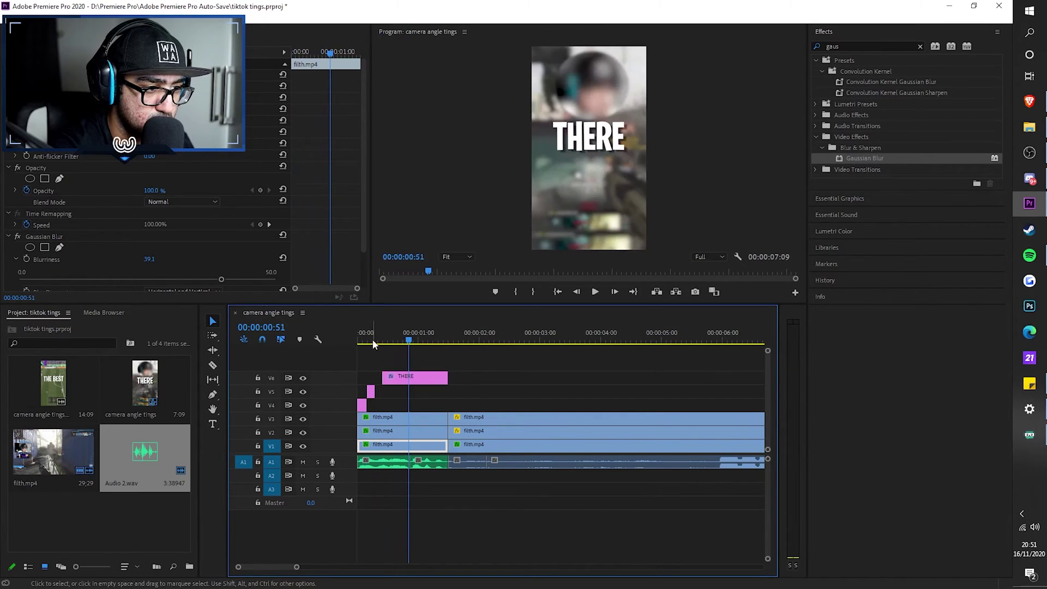
{"action": "left_click_drag", "start_coordinate": [370, 340], "coordinate": [341, 338]}
{"action": "key", "text": "space"}
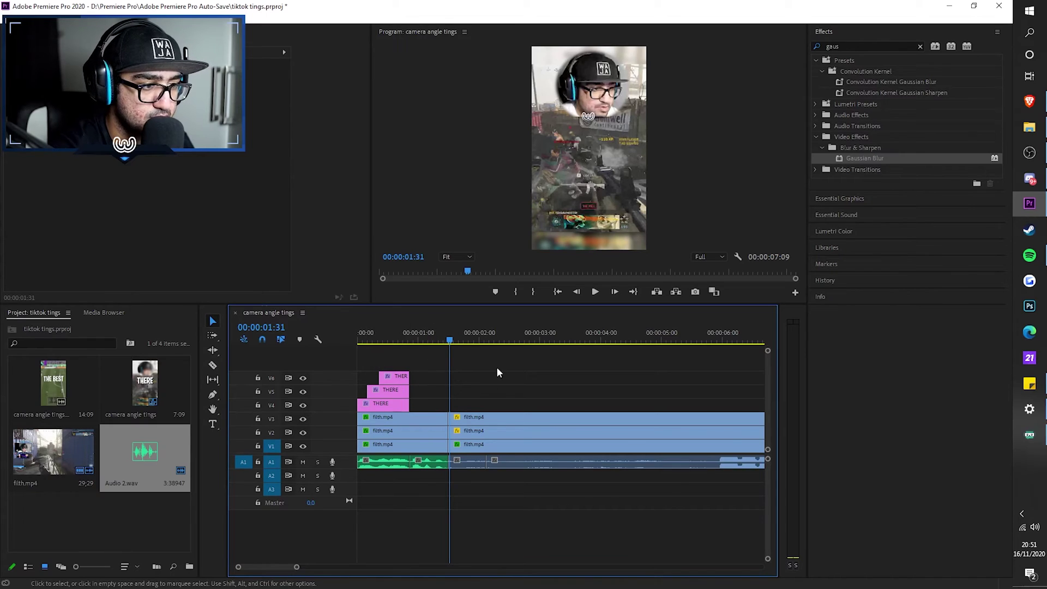
{"action": "left_click_drag", "start_coordinate": [429, 336], "coordinate": [349, 335]}
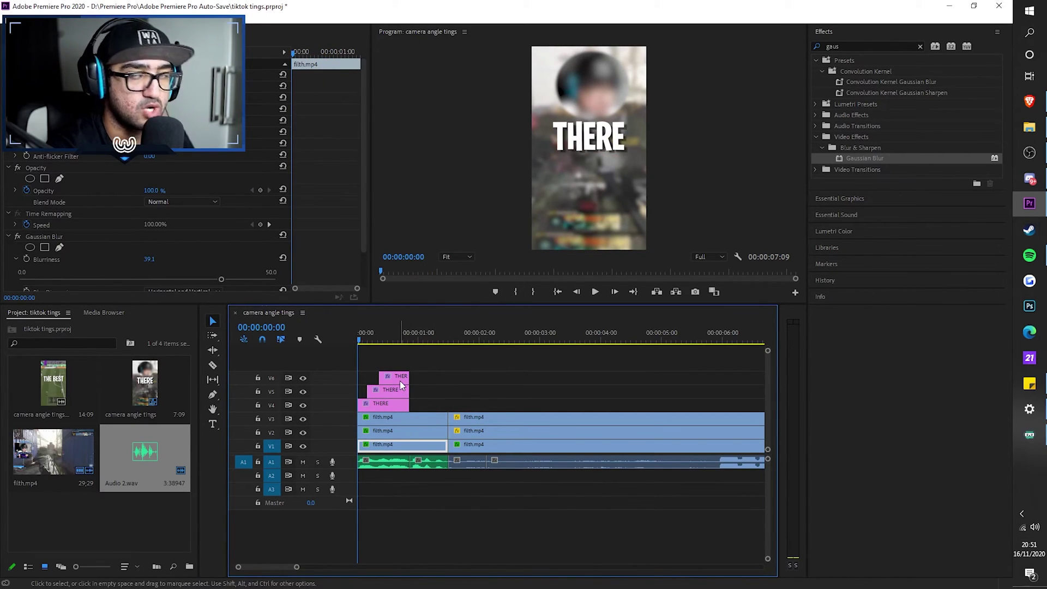
{"action": "key", "text": "space"}
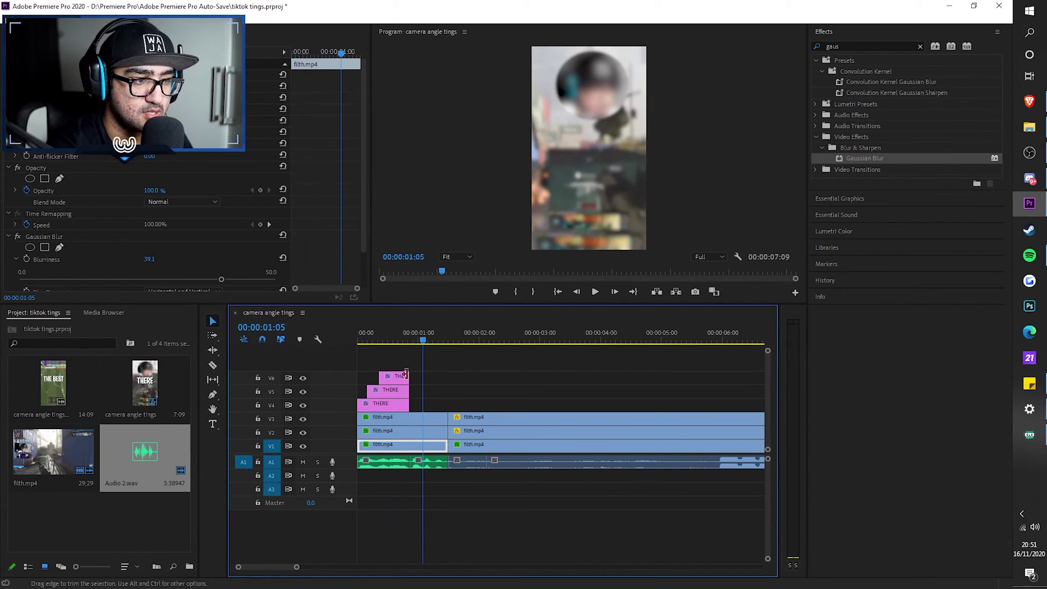
- Split the V6 text piece at 00:00:00:34 in time with the voice-over and move its remainder up to V7
{"action": "left_click_drag", "start_coordinate": [378, 339], "coordinate": [354, 338]}
{"action": "key", "text": "space"}
{"action": "key", "text": "space"}
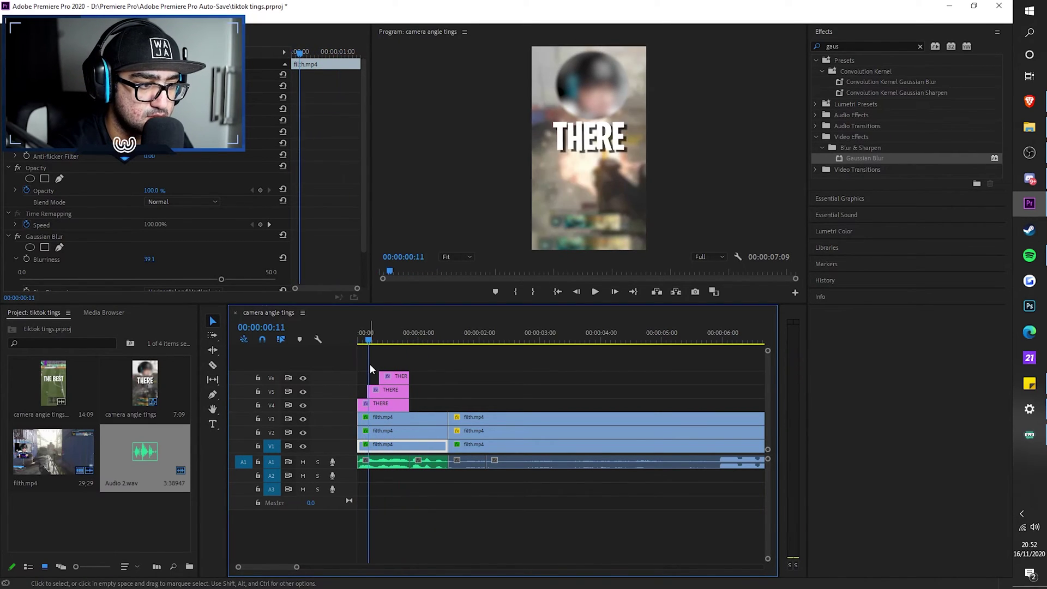
{"action": "key", "text": "c"}
{"action": "left_click", "coordinate": [398, 378]}
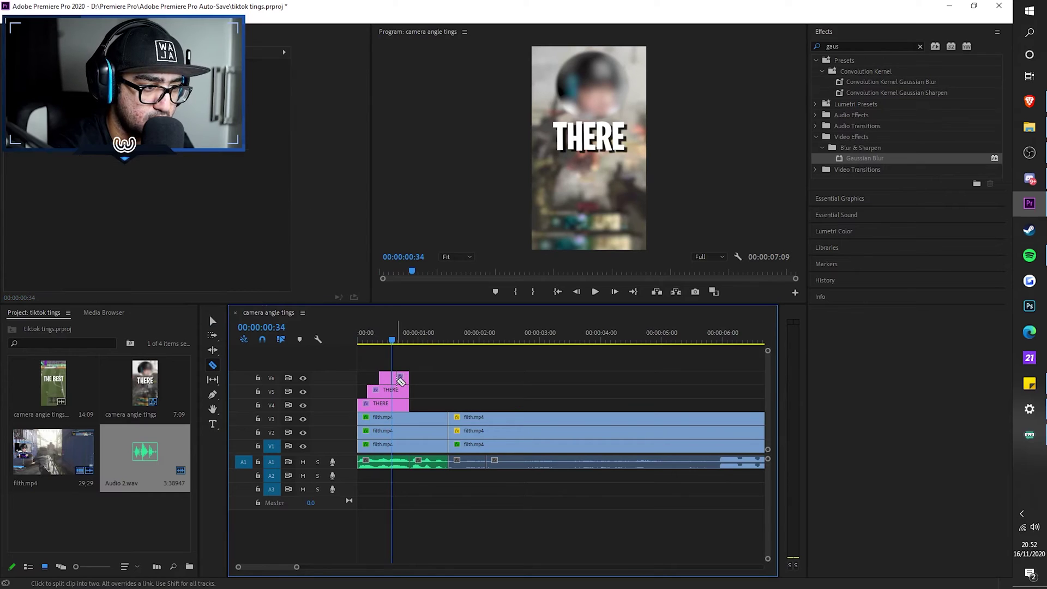
{"action": "key", "text": "v"}
{"action": "mouse_move", "coordinate": [401, 378]}
{"action": "left_mouse_down"}
{"action": "mouse_move", "coordinate": [401, 364]}
{"action": "mouse_move", "coordinate": [409, 371]}
{"action": "left_mouse_up"}
{"action": "left_click", "coordinate": [353, 341]}
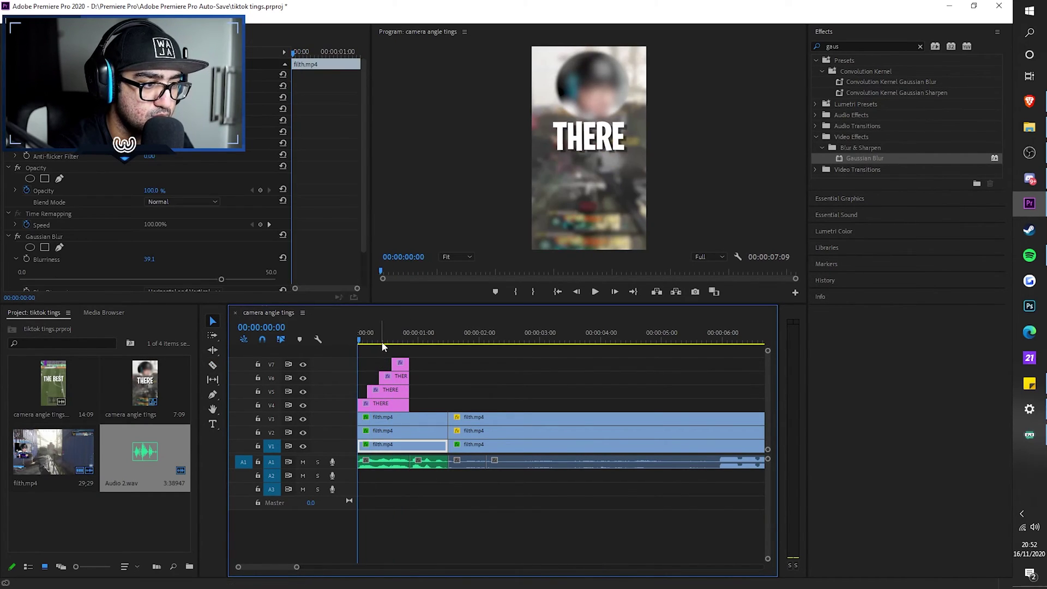
- Change the V5 text piece to IS and centre it directly below THERE in the frame
{"action": "key", "text": "space"}
{"action": "key", "text": "t"}
{"action": "left_click", "coordinate": [573, 154]}
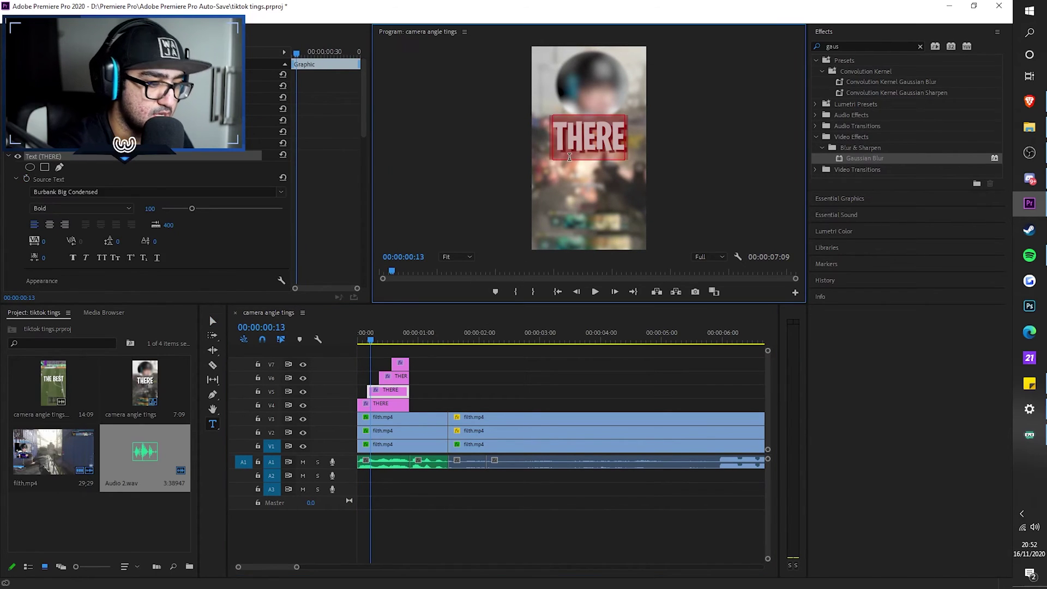
{"action": "type", "text": "IS"}
{"action": "left_click", "coordinate": [213, 320]}
{"action": "left_click_drag", "start_coordinate": [565, 140], "coordinate": [586, 174]}
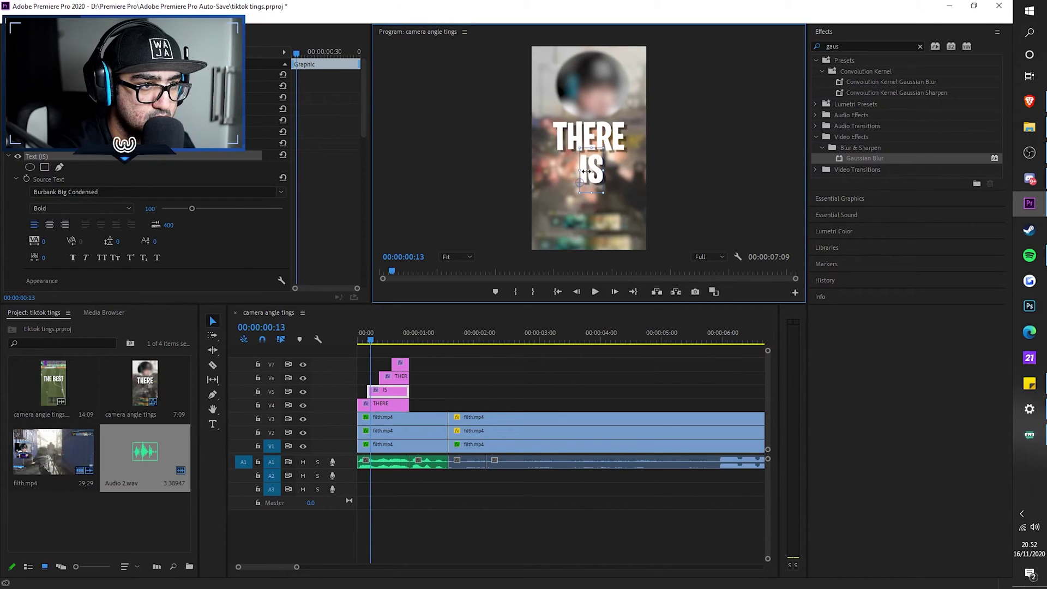
- Change the V6 text piece to NO and rearrange THERE, IS and NO as a centred vertical stack
{"action": "key", "text": "space"}
{"action": "key", "text": "space"}
{"action": "key", "text": "t"}
{"action": "double_click", "coordinate": [587, 131]}
{"action": "type", "text": "NO"}
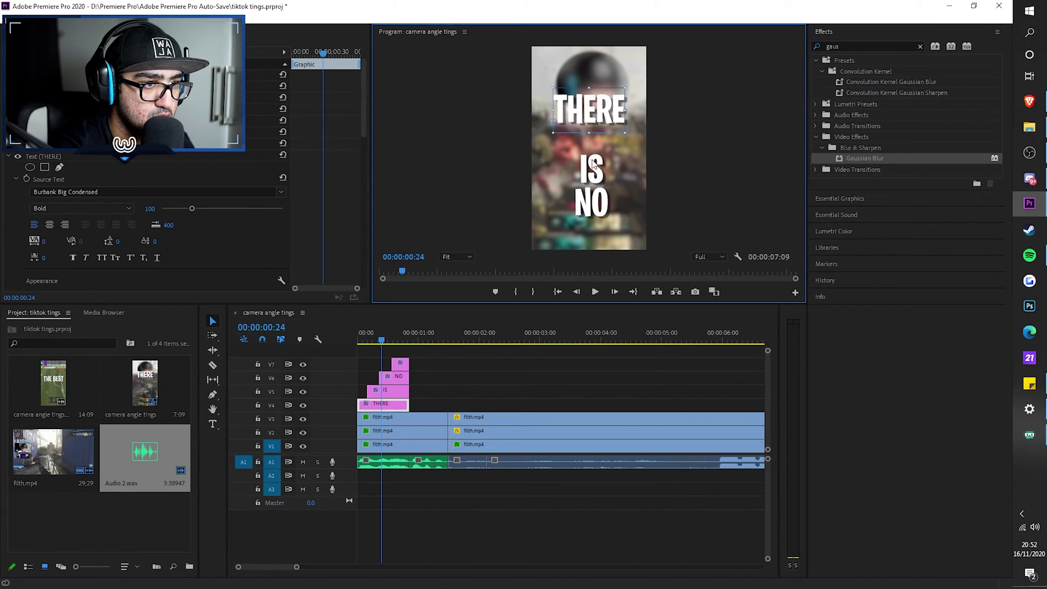
{"action": "left_click_drag", "start_coordinate": [592, 159], "coordinate": [596, 126]}
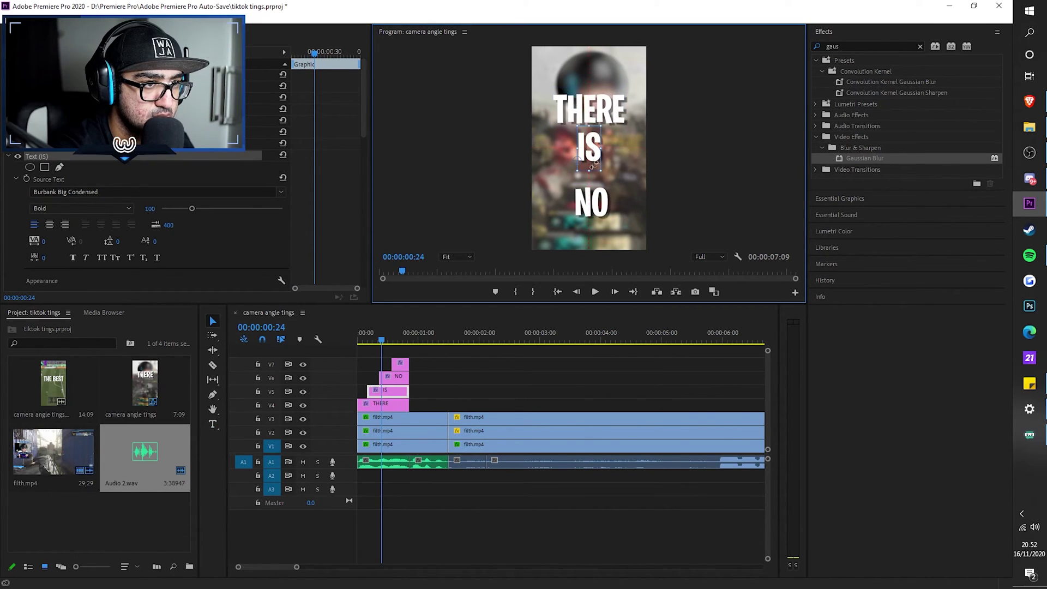
- Change the V7 text piece to WAY, place it centred below NO and play back the text timing
{"action": "left_click", "coordinate": [403, 334]}
{"action": "key", "text": "t"}
{"action": "left_click", "coordinate": [583, 134]}
{"action": "type", "text": "WAY"}
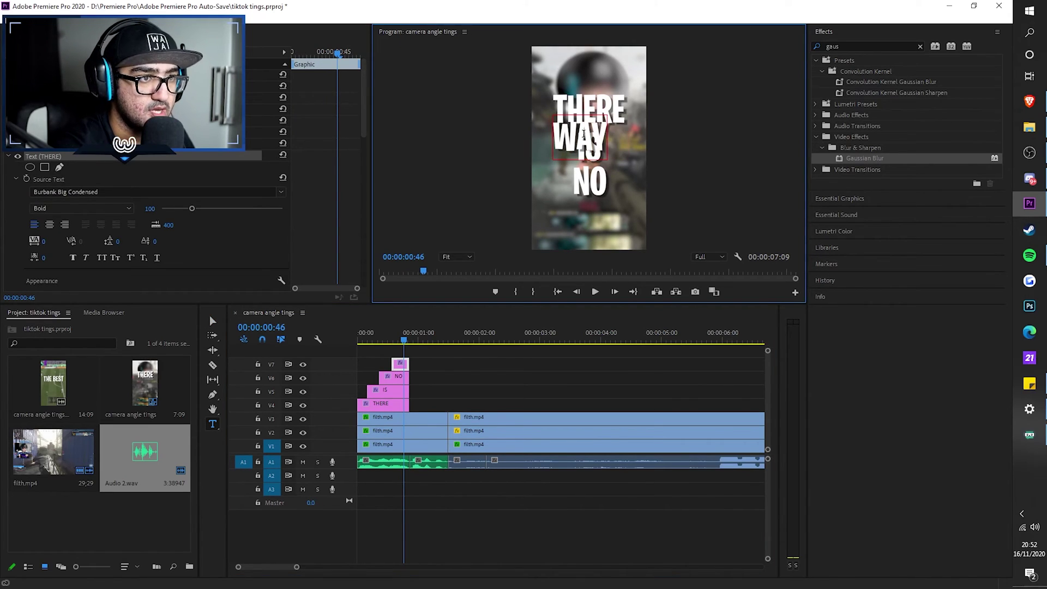
{"action": "left_click", "coordinate": [212, 321]}
{"action": "left_click_drag", "start_coordinate": [582, 143], "coordinate": [598, 234]}
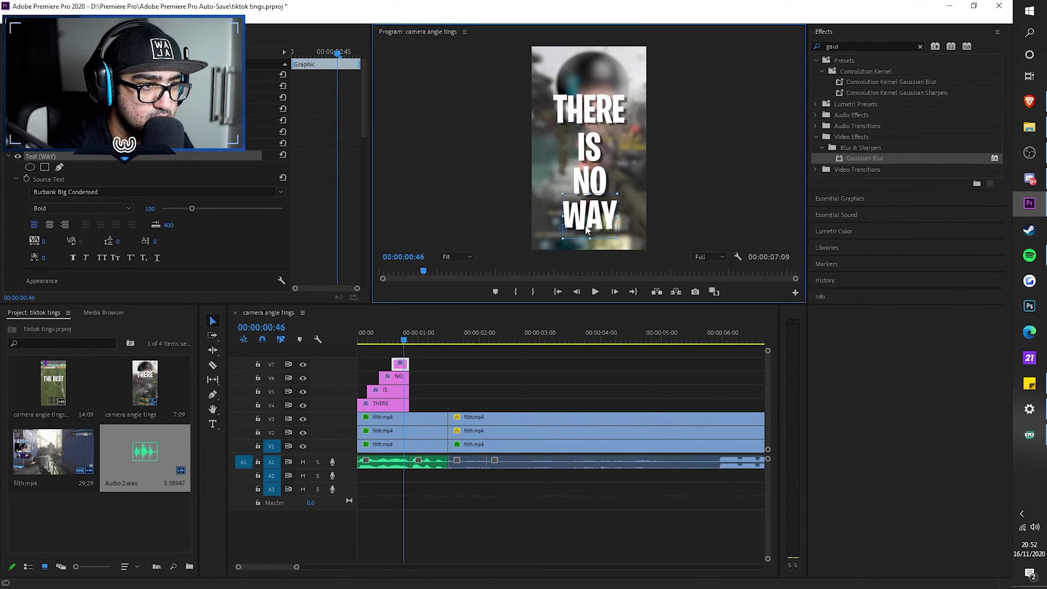
{"action": "left_click", "coordinate": [526, 221]}
{"action": "key", "text": "space"}
{"action": "key", "text": "space"}
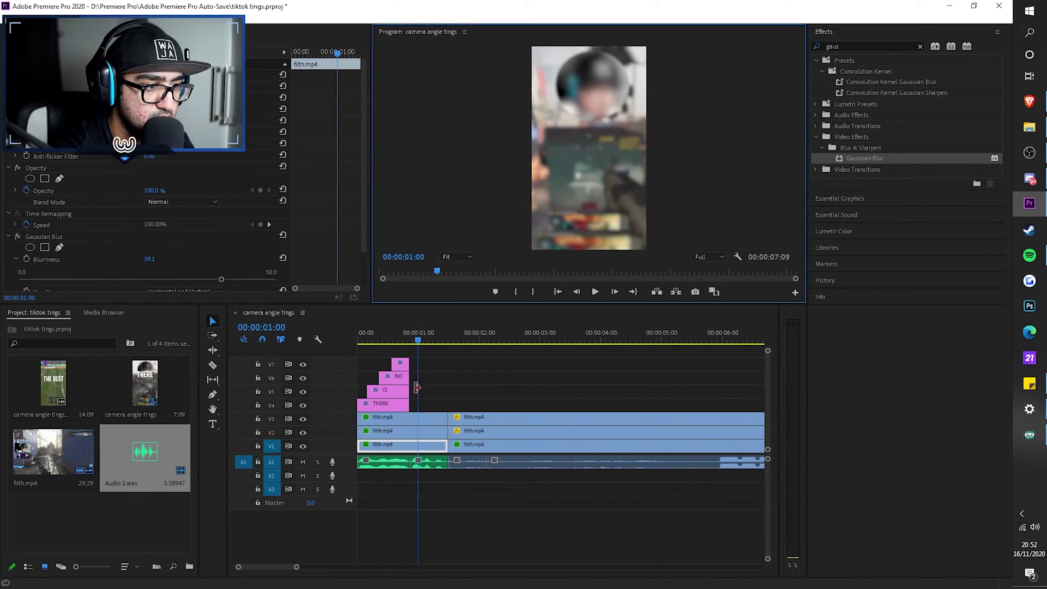